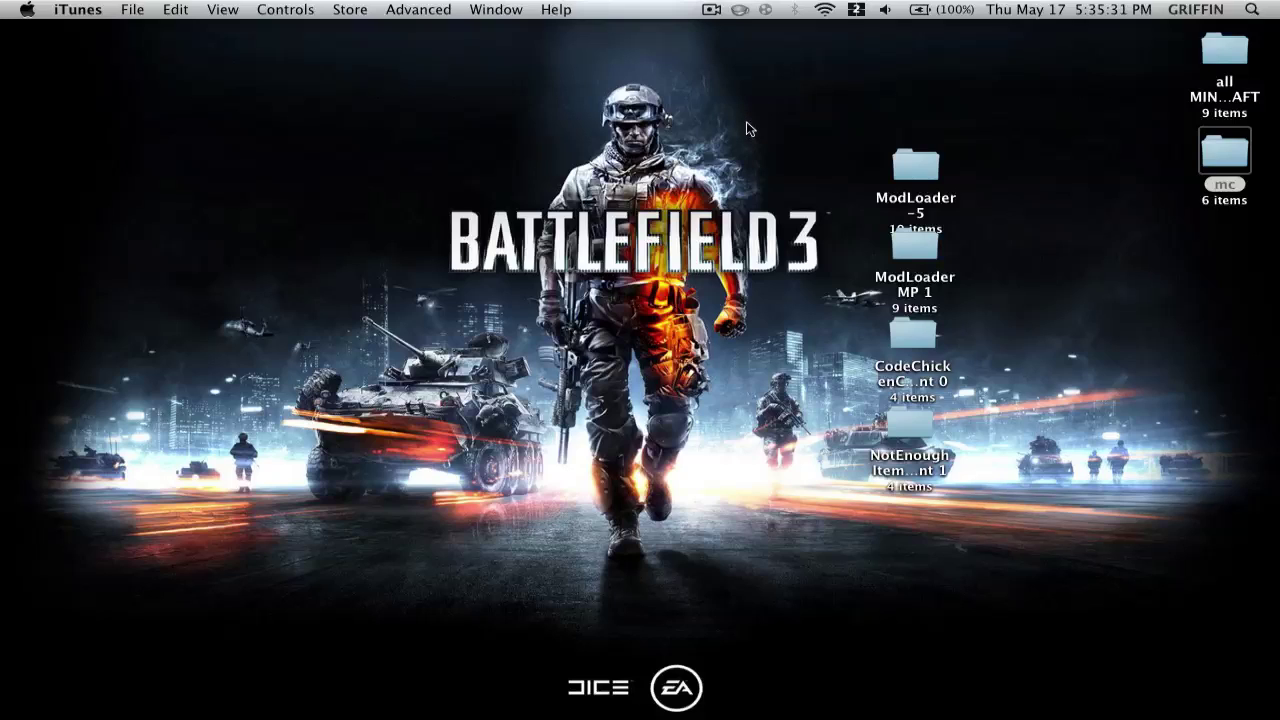
In a new Finder window, navigate to Library > Application Support > minecraft
key(XF86AudioRaiseVolume)
mouse_move(5, 220)
click(58, 78)
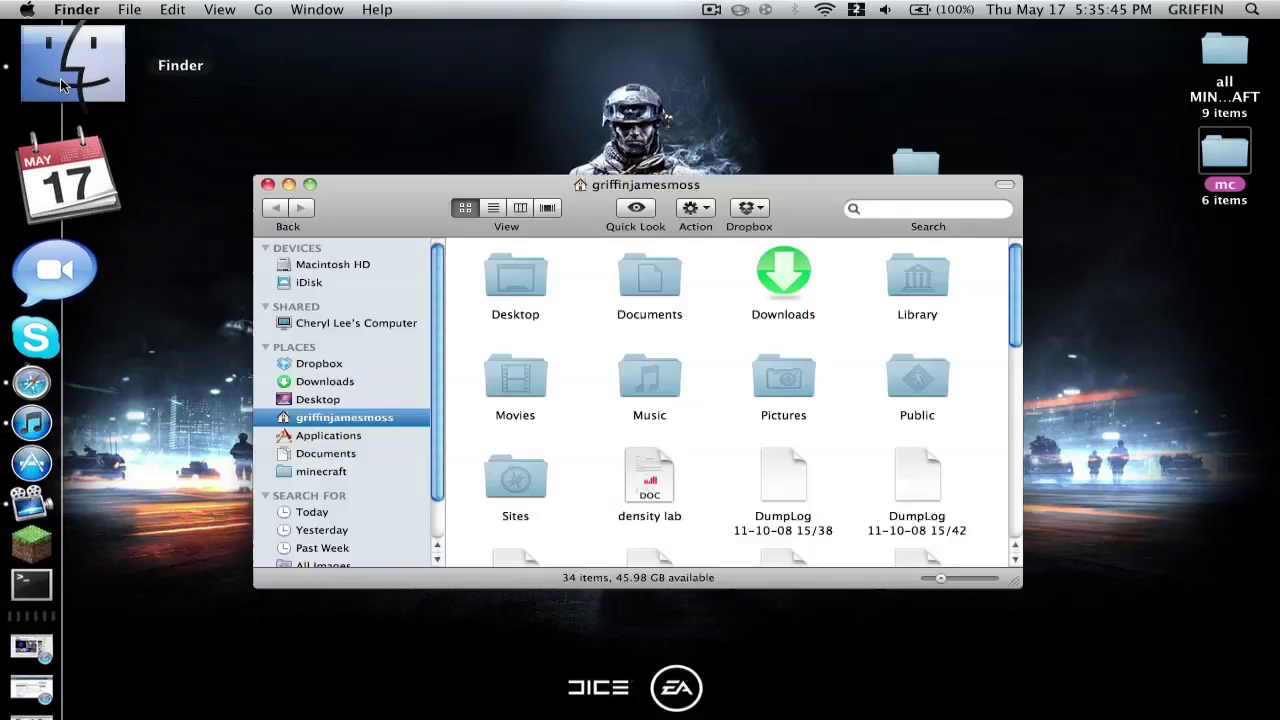
double_click(917, 272)
double_click(647, 278)
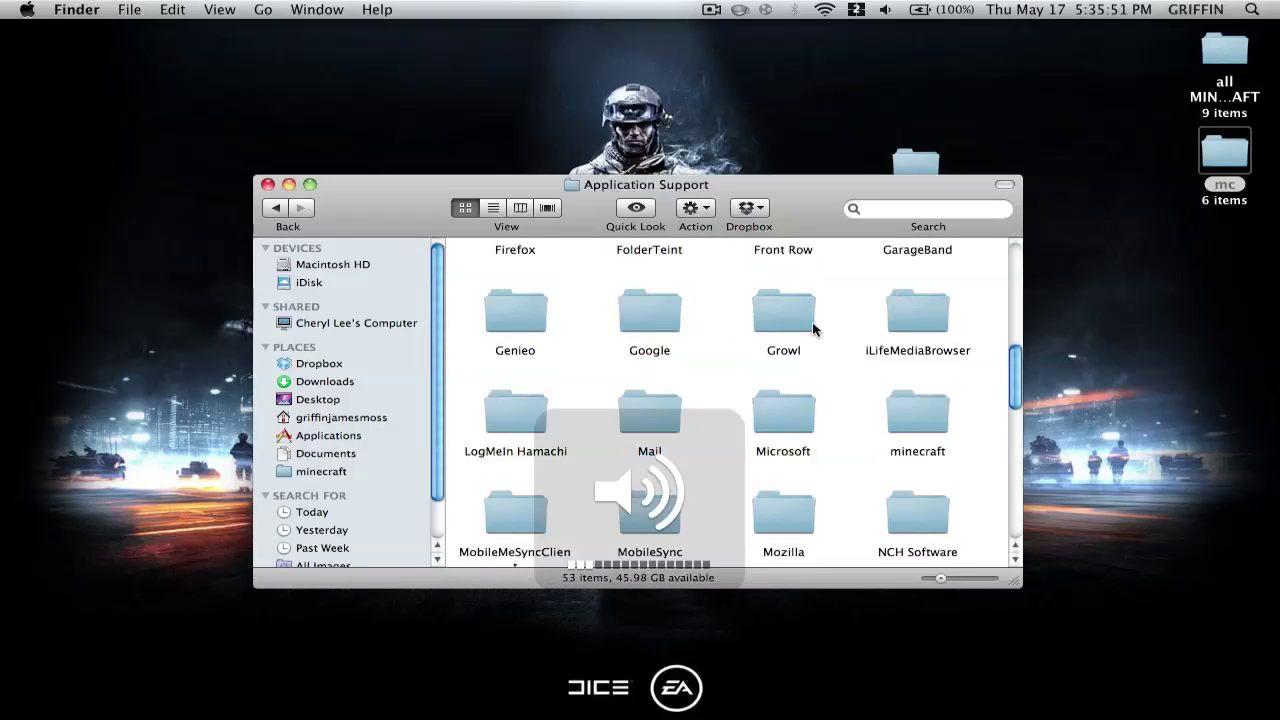
click(915, 422)
double_click(916, 424)
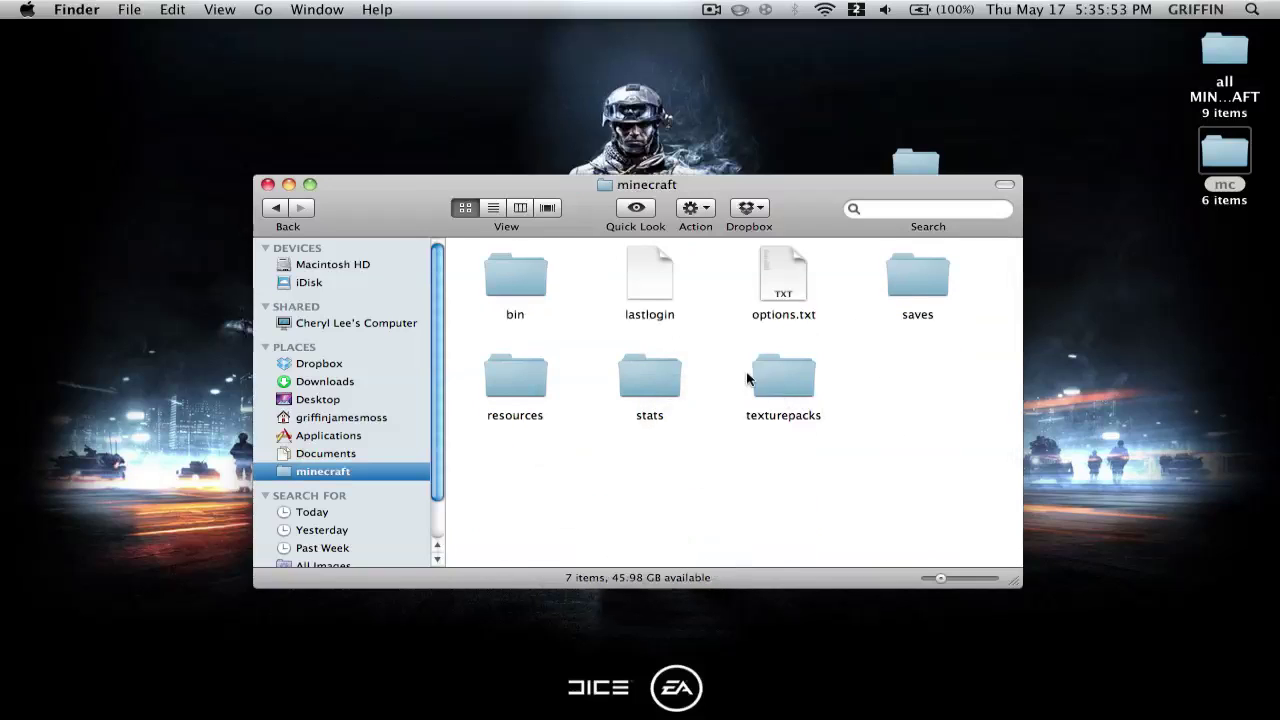
key(XF86AudioLowerVolume)
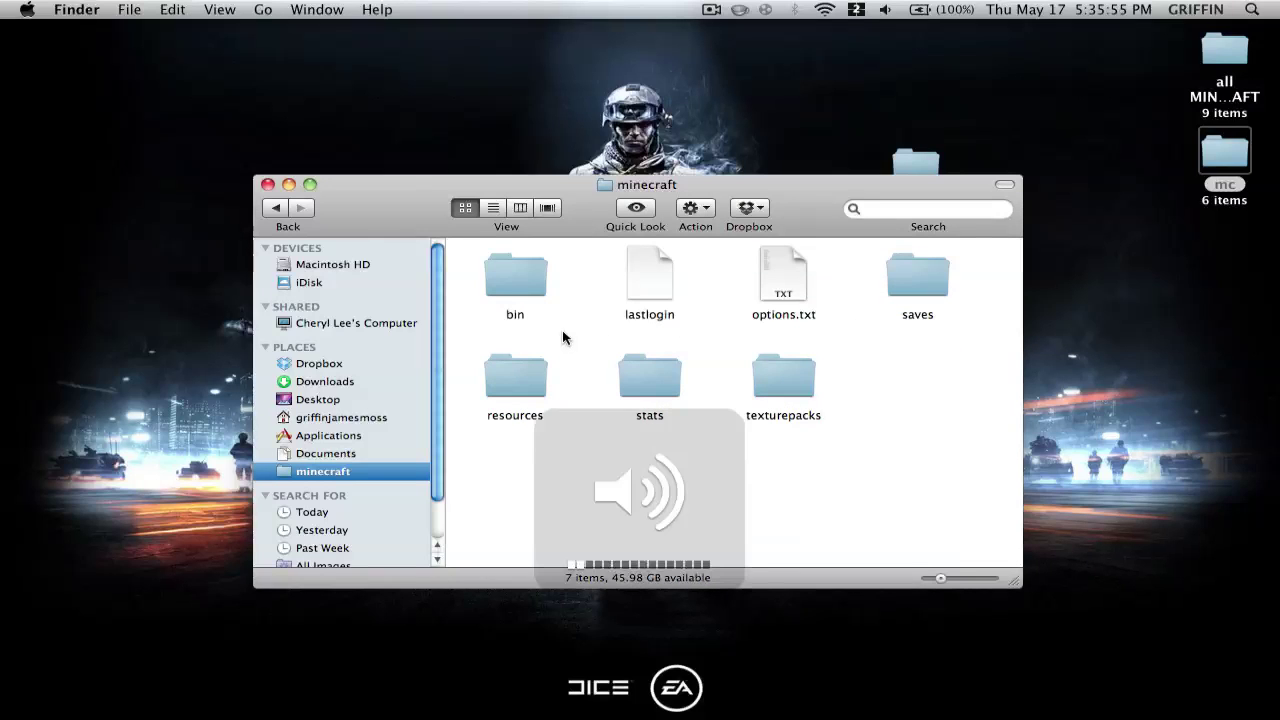
Unarchive minecraft.jar in the bin folder with Archive Utility into a new minecraft folder
click(511, 283)
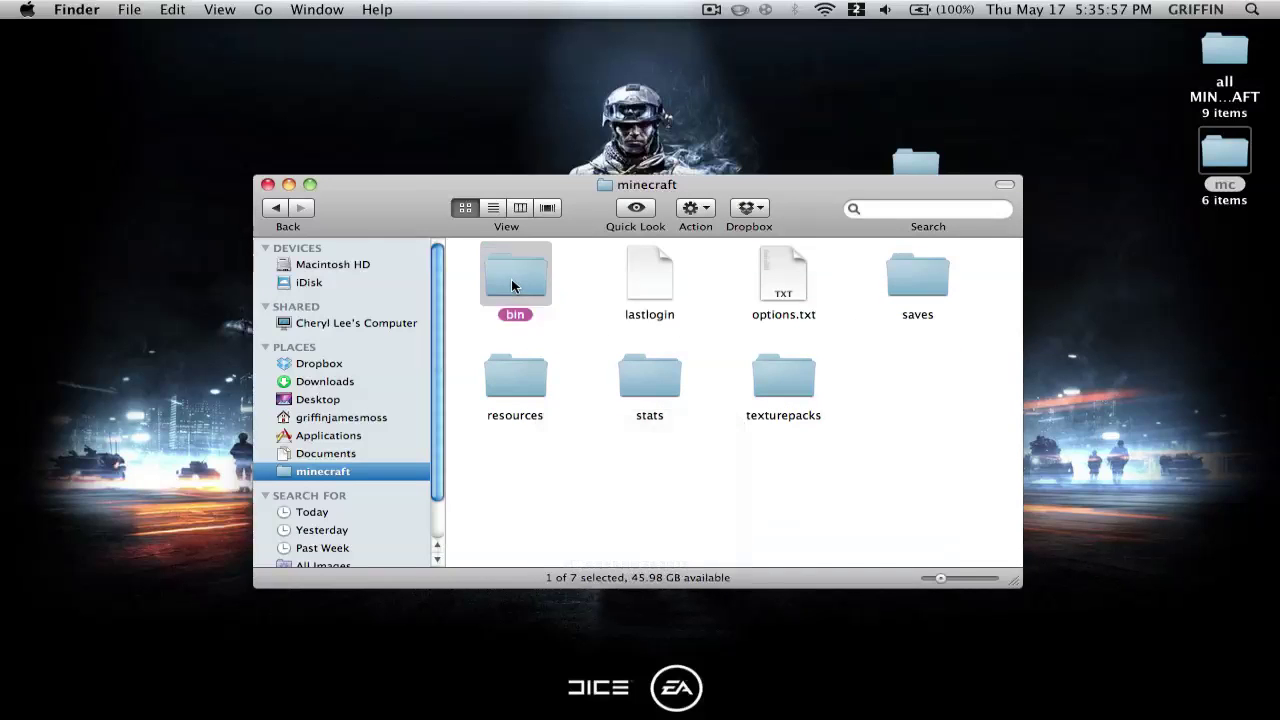
double_click(511, 285)
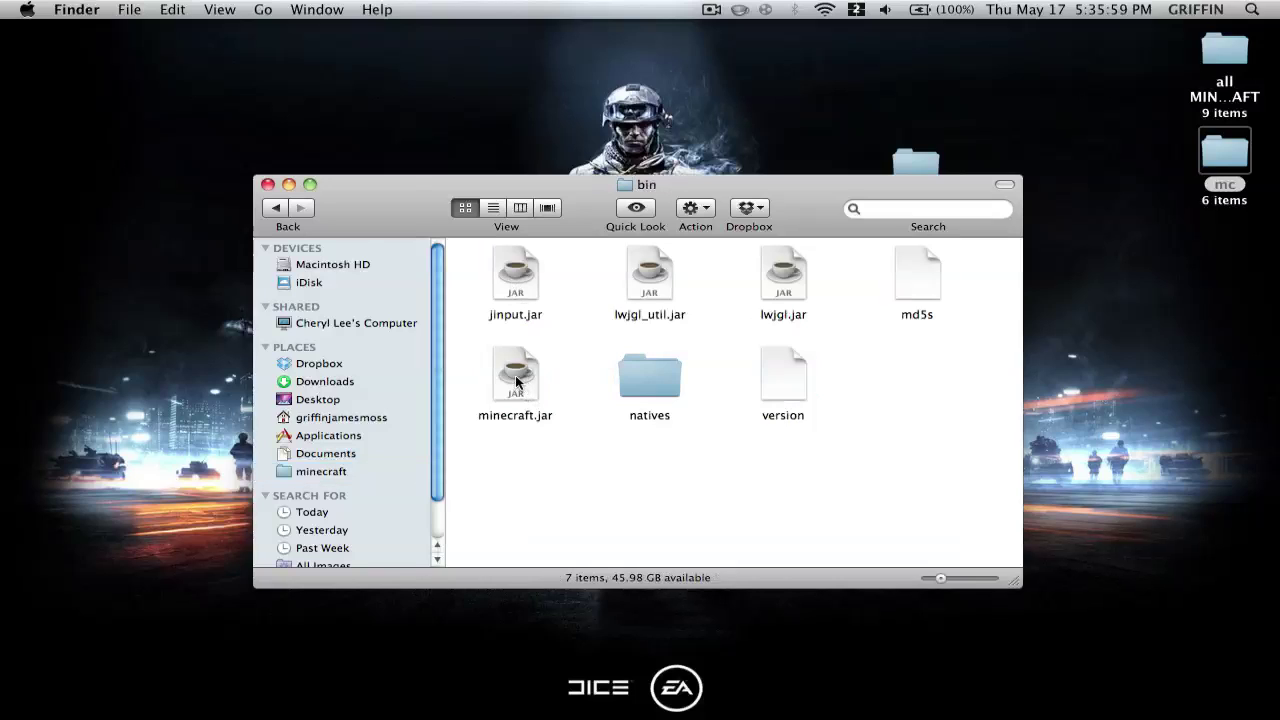
click(516, 385)
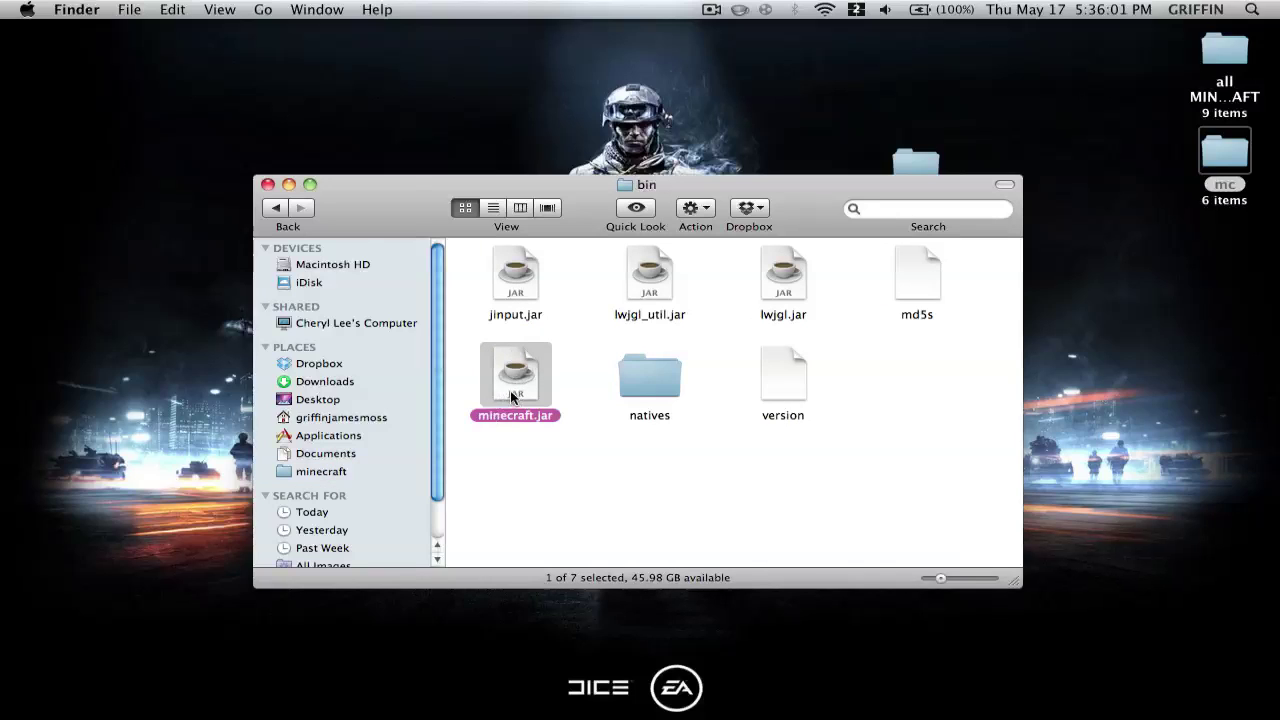
right_click(511, 393)
mouse_move(655, 418)
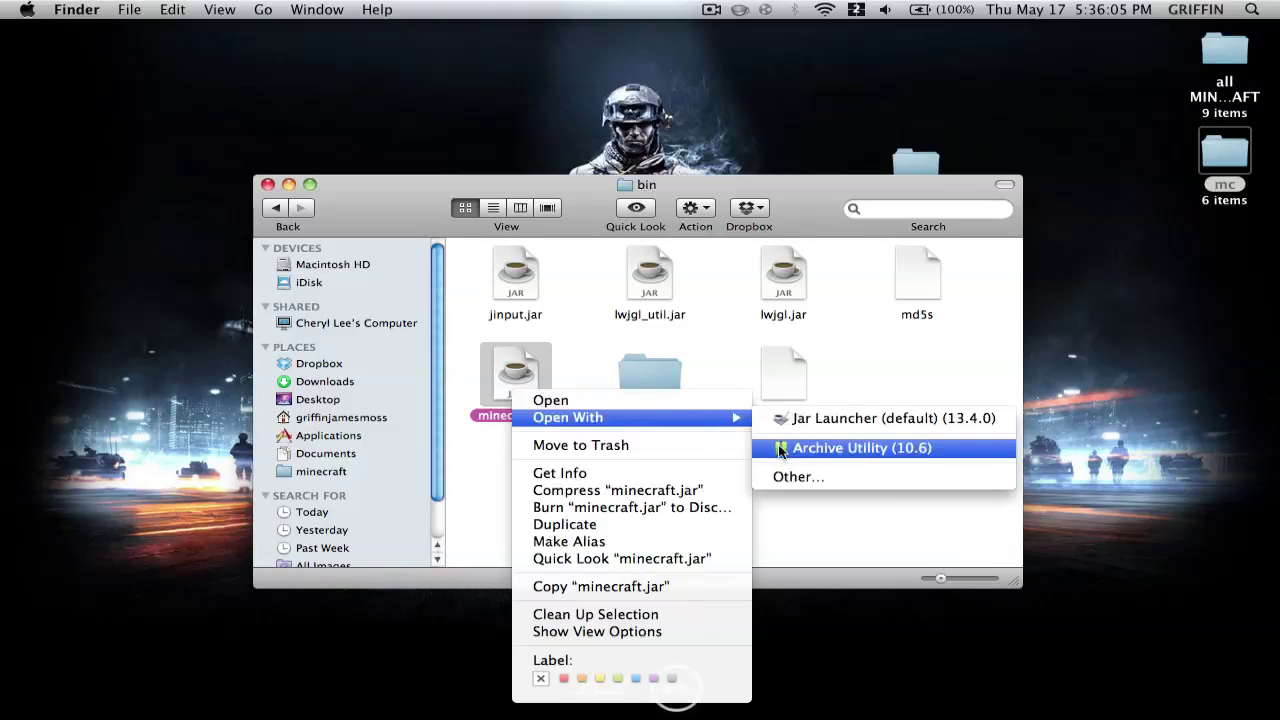
click(780, 448)
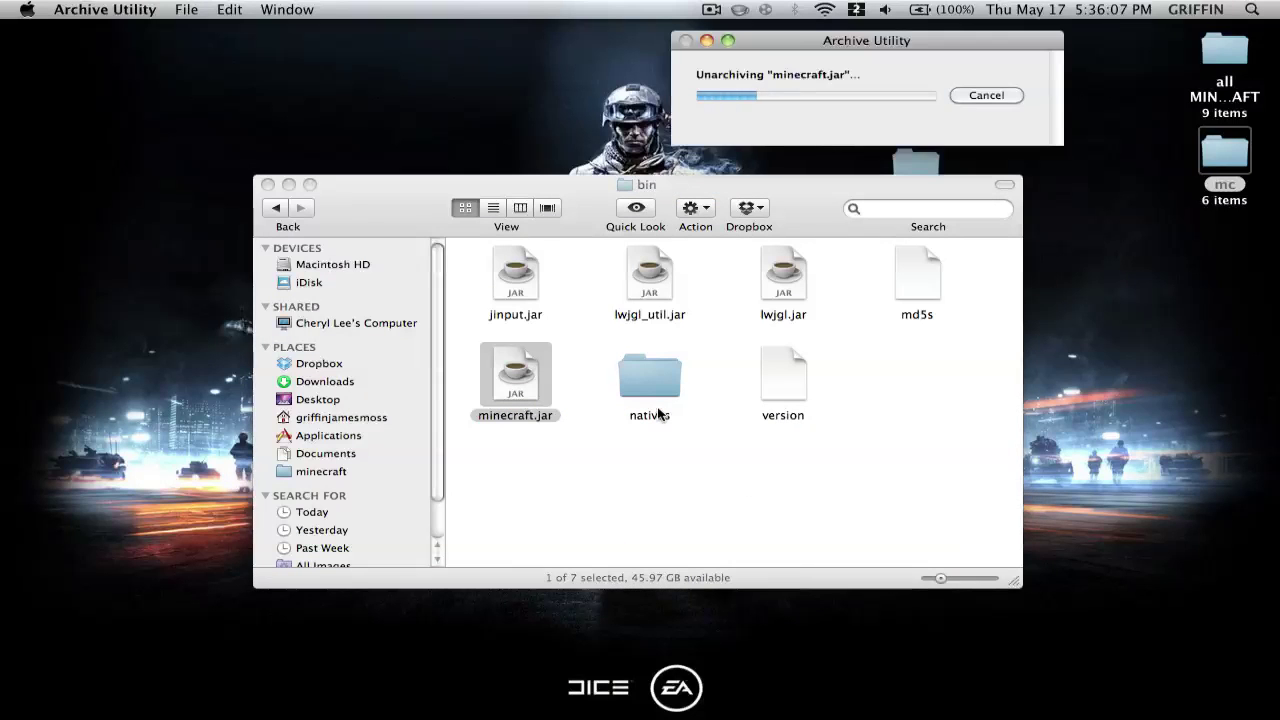
Move the original minecraft.jar file to the Trash
click(507, 371)
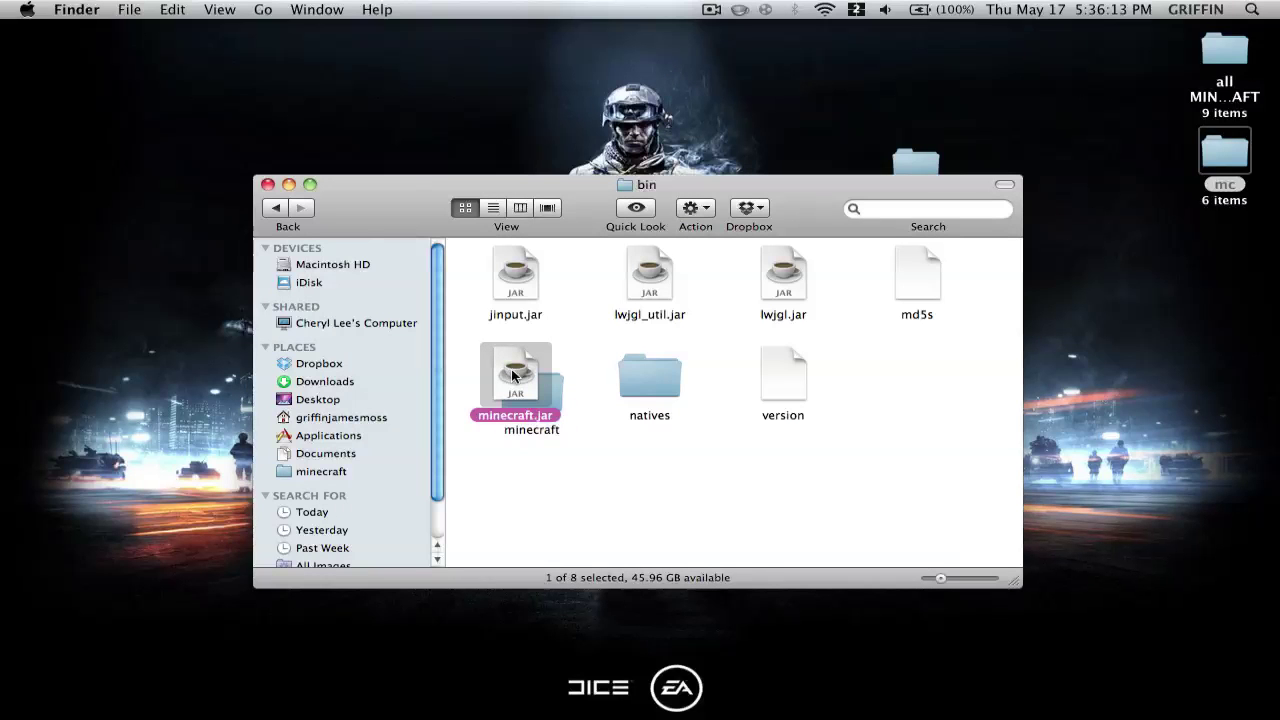
right_click(513, 375)
click(556, 421)
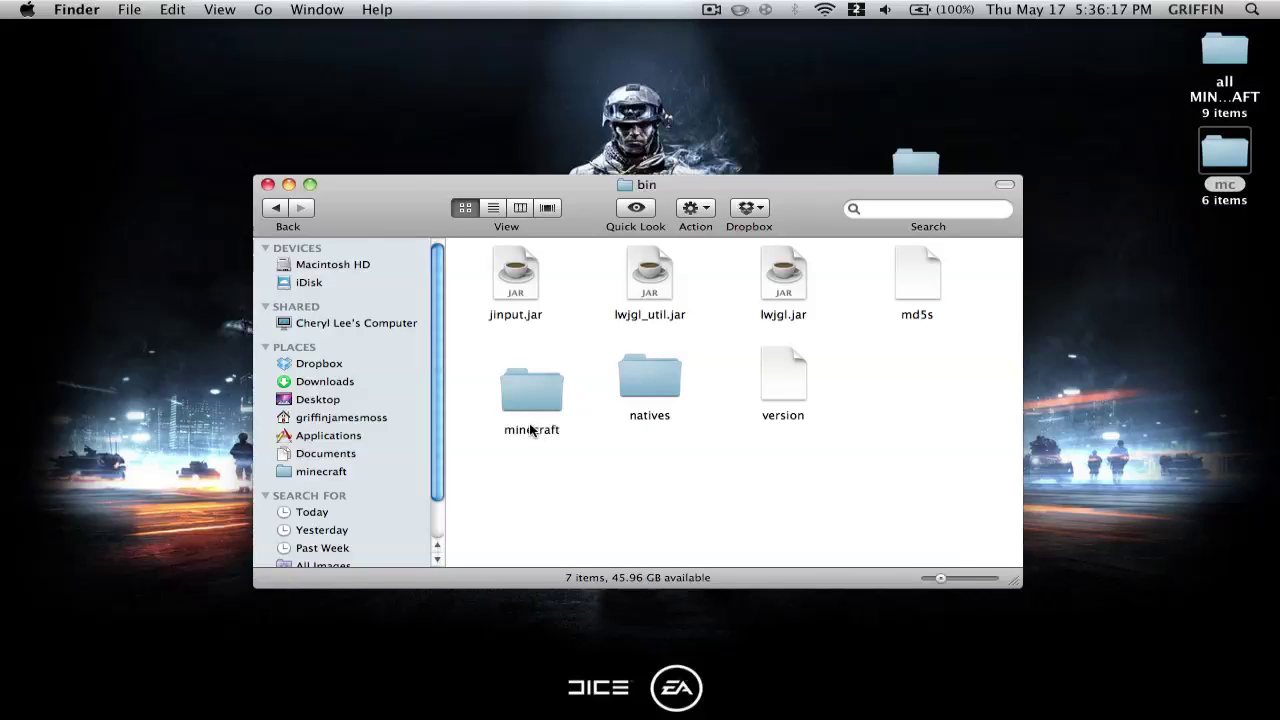
Rename the extracted minecraft folder to minecraft.jar
click(531, 430)
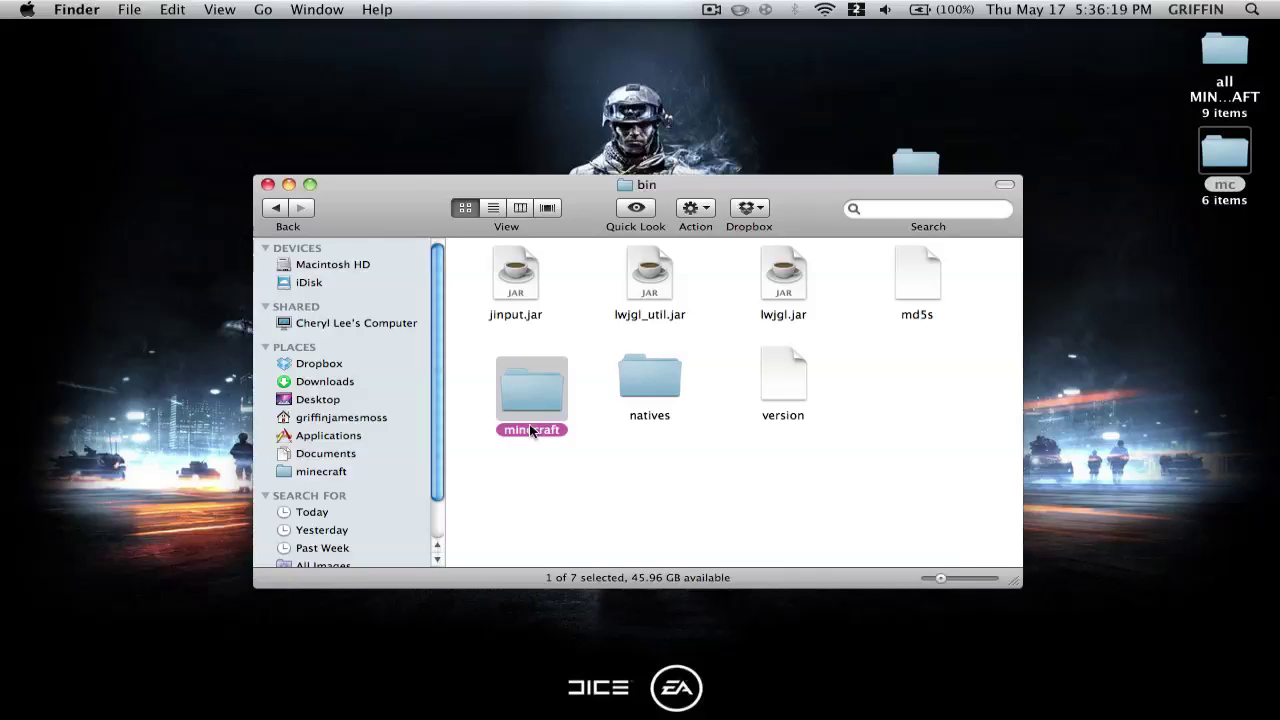
key(Return)
text(.jar)
key(Return)
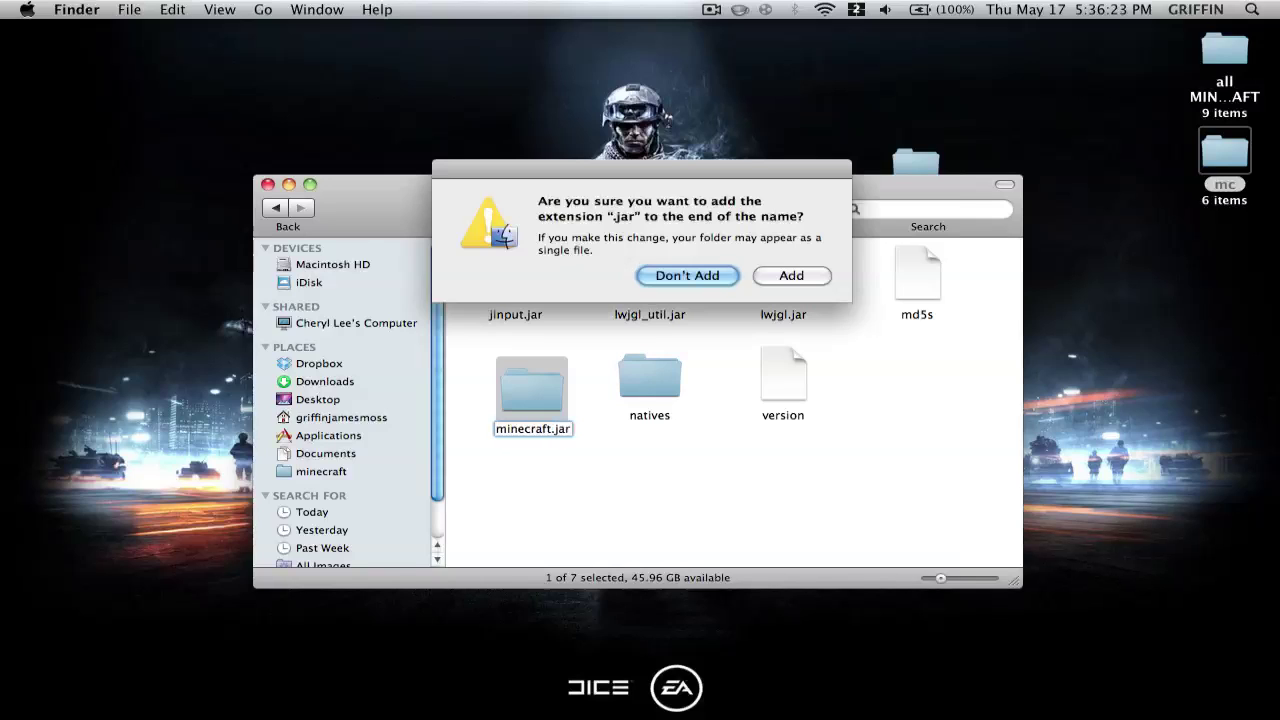
Keep the .jar extension, open the minecraft.jar folder and arrange its contents by kind
click(793, 273)
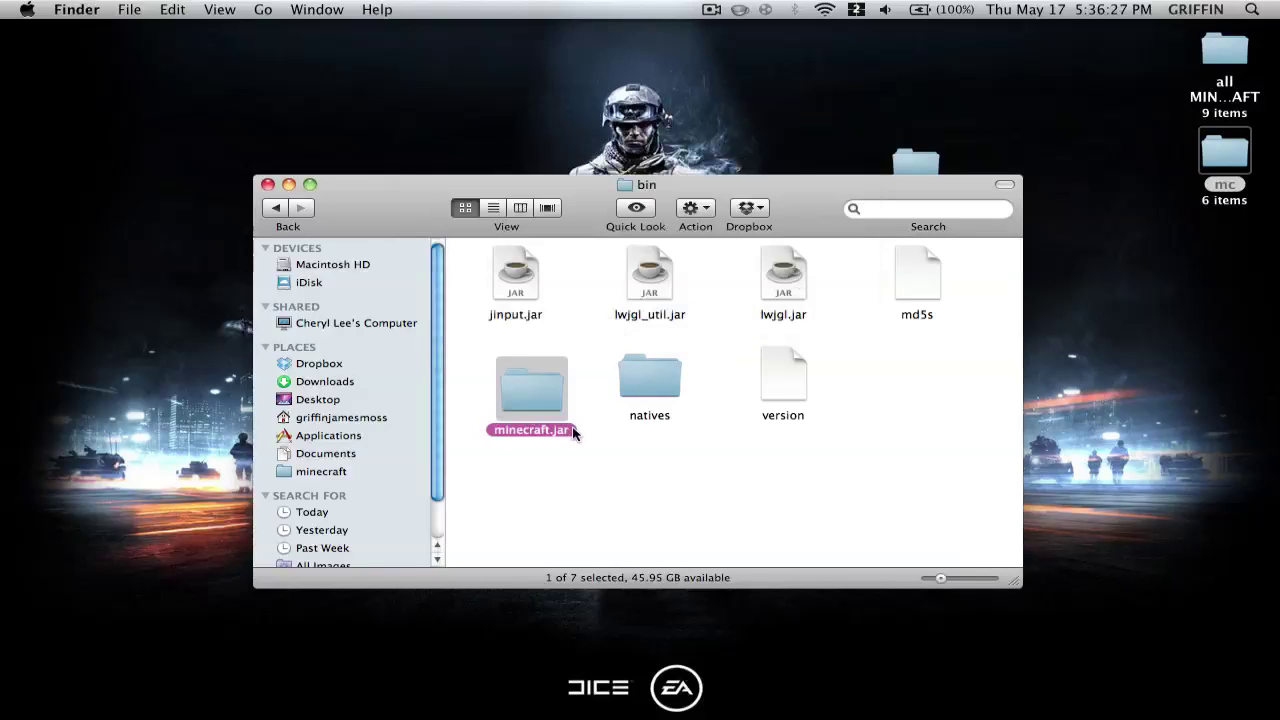
double_click(527, 381)
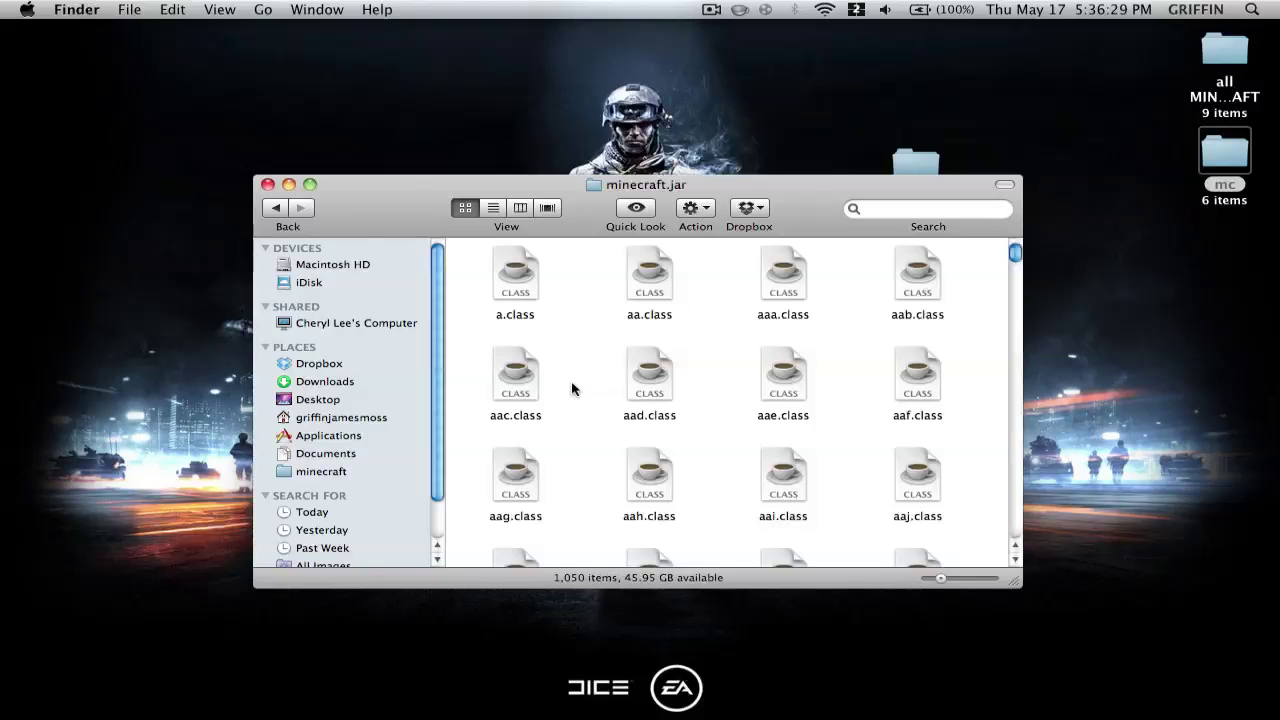
right_click(584, 385)
mouse_move(643, 509)
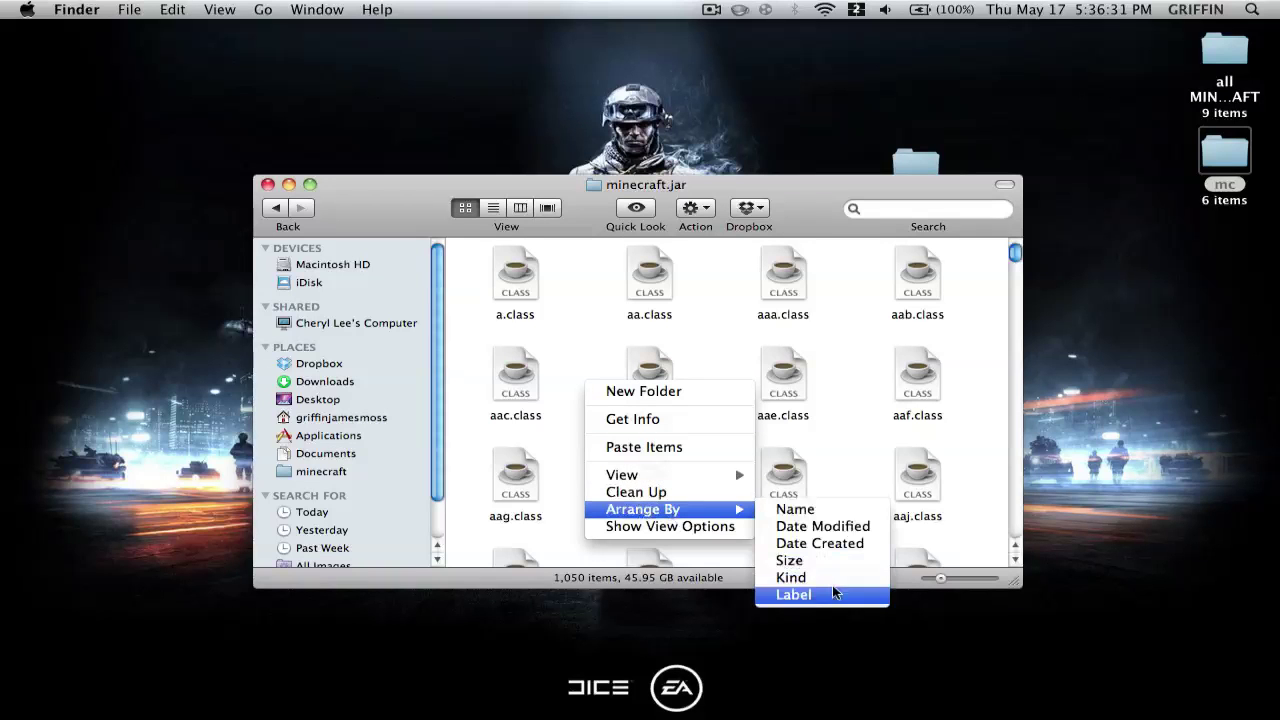
click(785, 571)
Move the META-INF folder inside minecraft.jar to the Trash
right_click(638, 480)
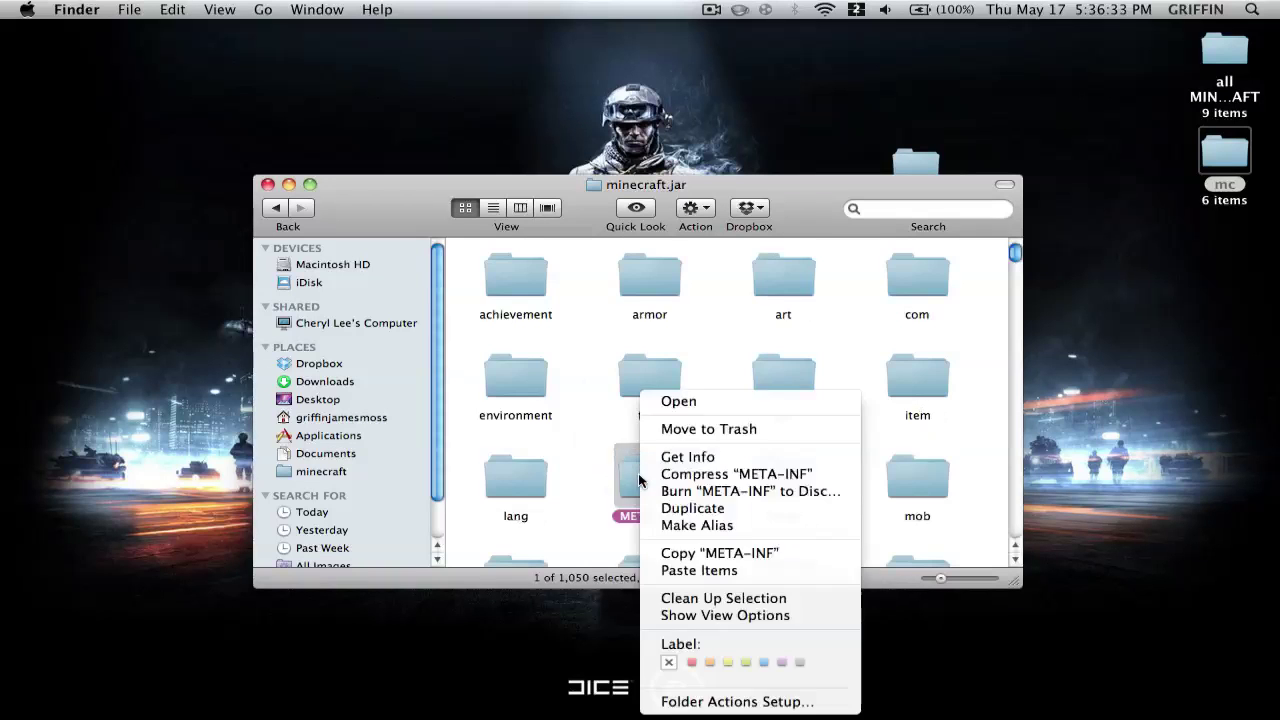
click(680, 357)
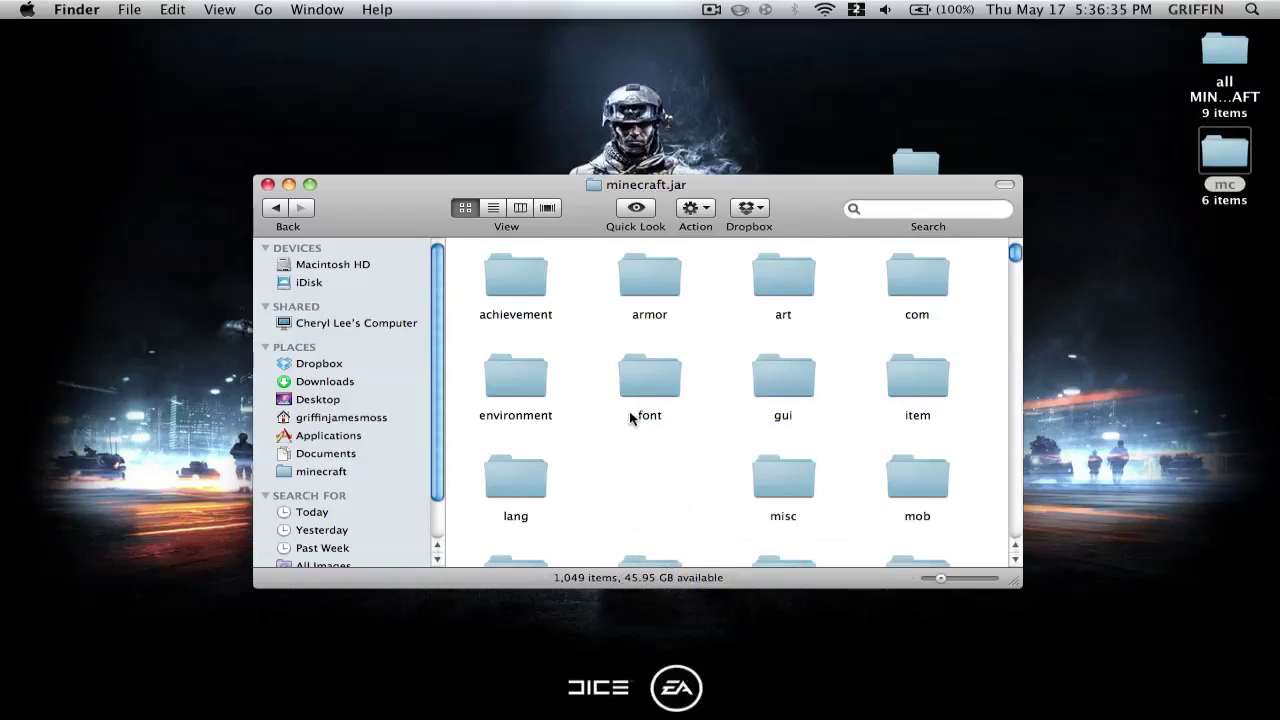
right_click(643, 481)
Copy all ModLoader-5 files into minecraft.jar, replacing every existing copy
mouse_move(728, 608)
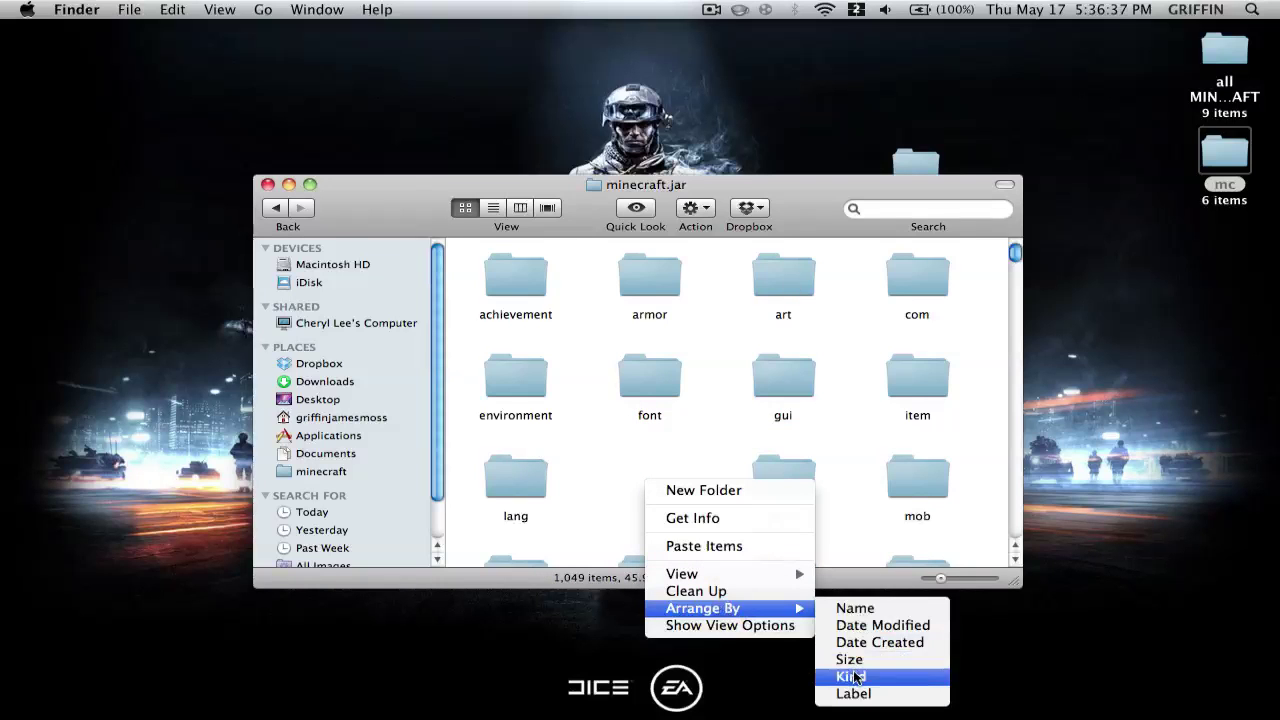
click(850, 661)
drag(803, 216, 680, 173)
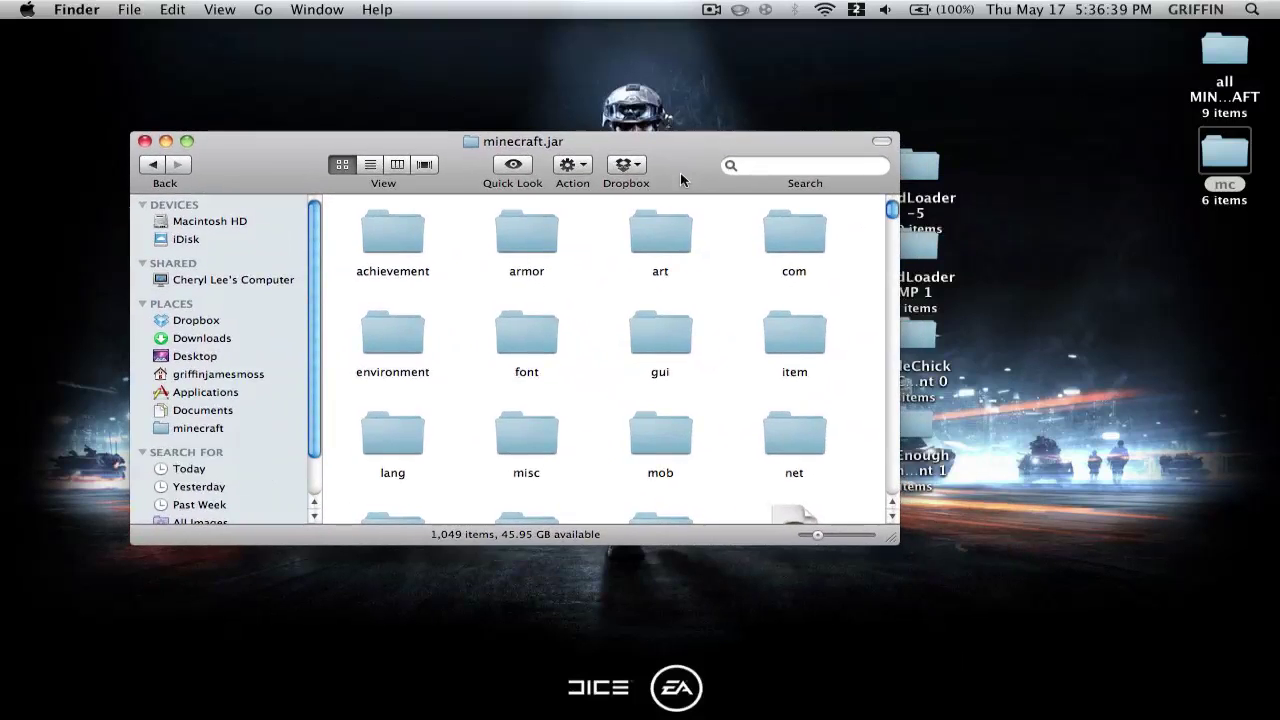
double_click(924, 167)
key(super+a)
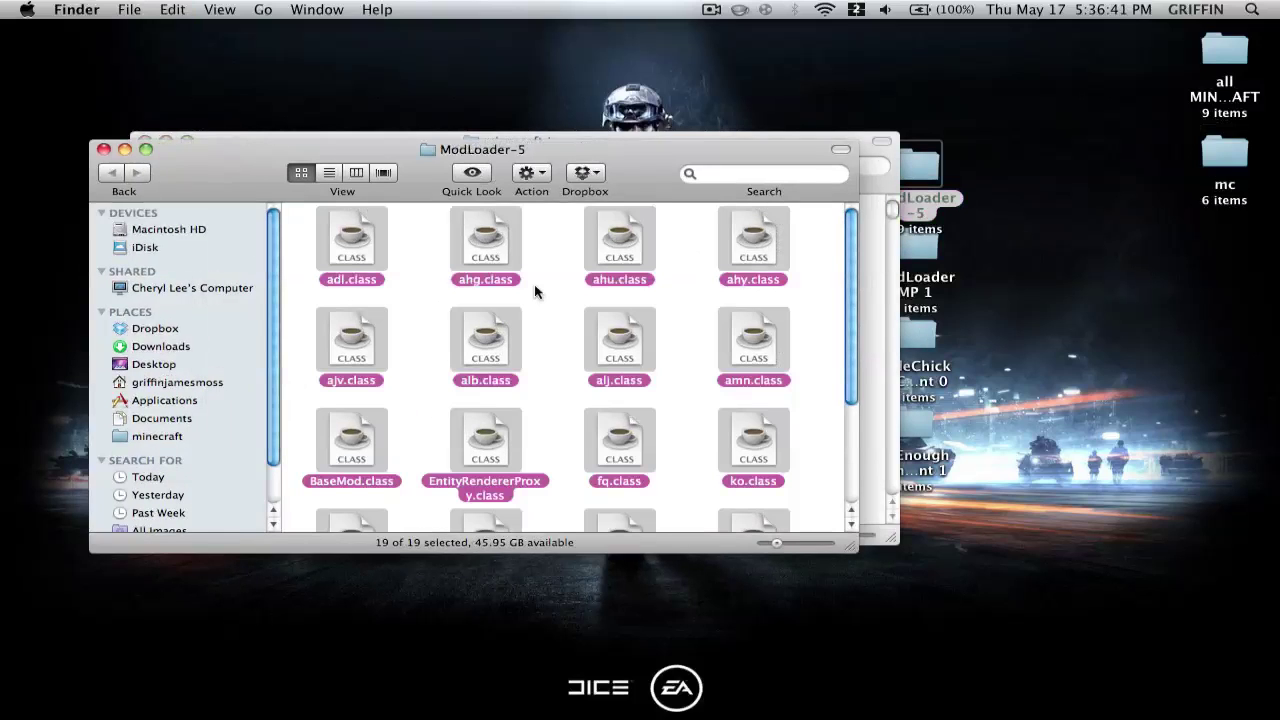
click(103, 149)
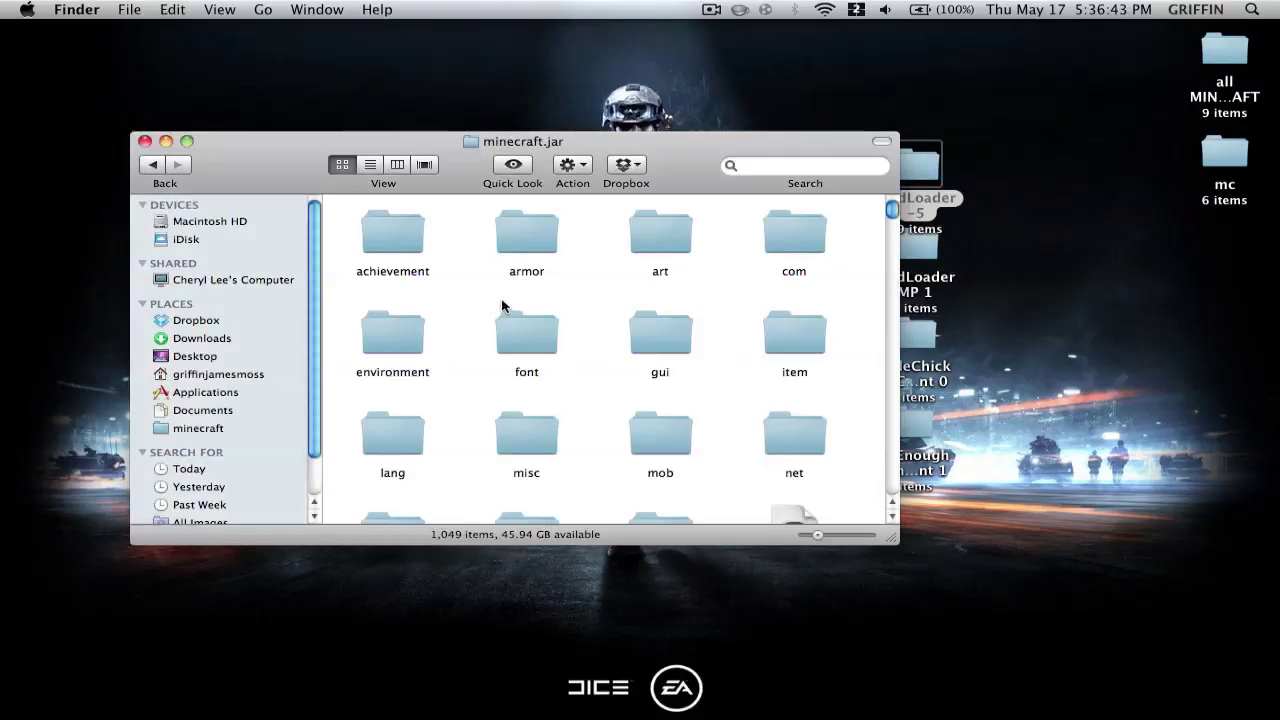
key(super+v)
click(496, 224)
click(775, 224)
Paste all class files from the ModLoaderMP 1 folder into minecraft.jar, replacing duplicates
drag(792, 147, 751, 148)
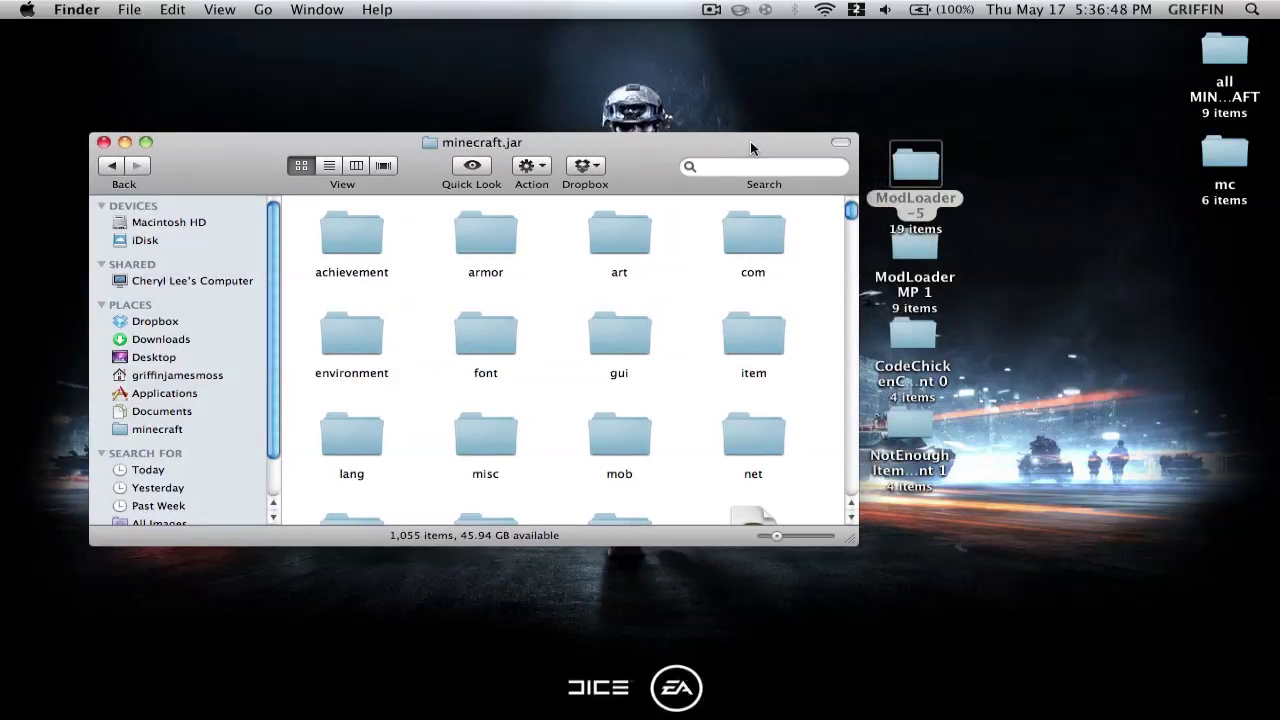
double_click(916, 268)
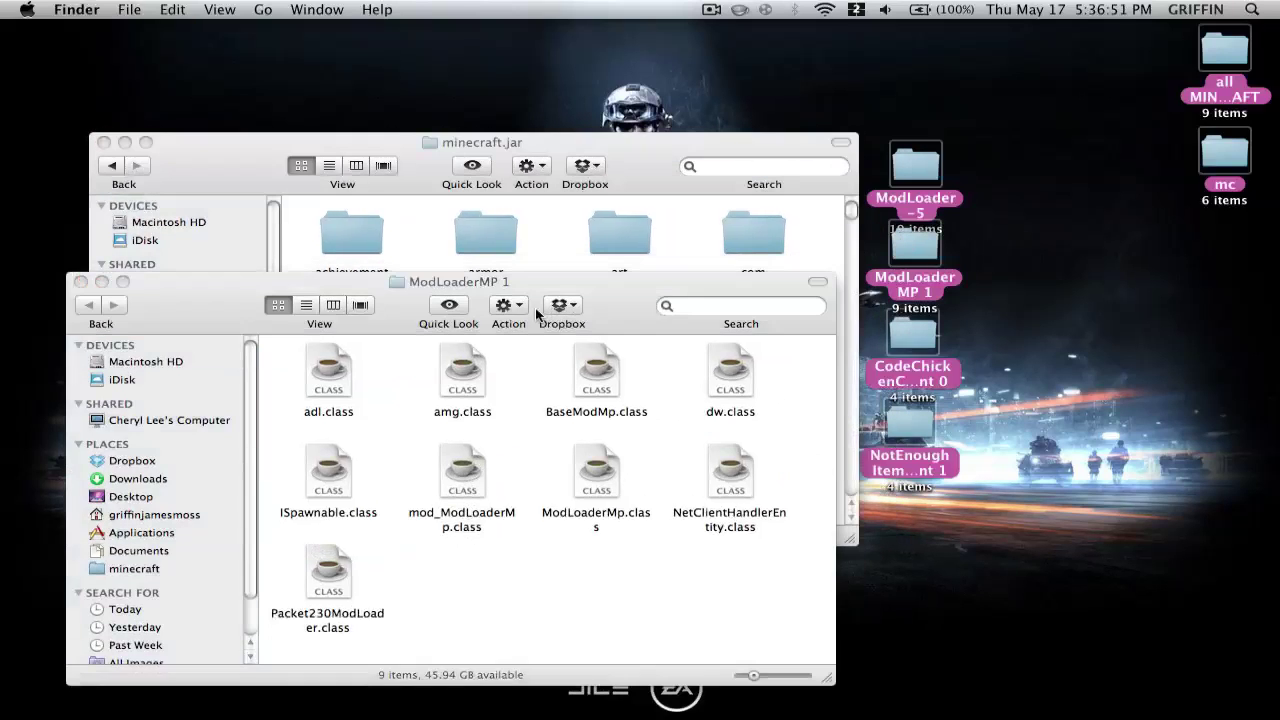
click(400, 420)
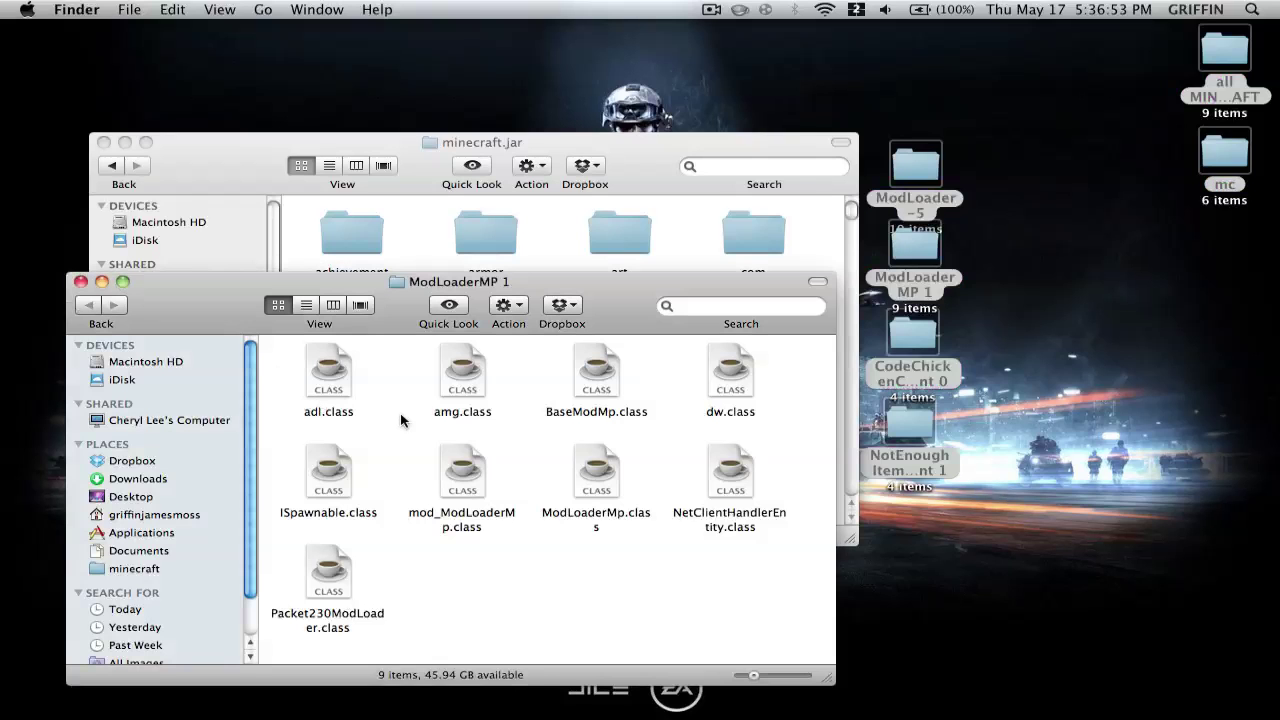
key(super+a)
click(80, 281)
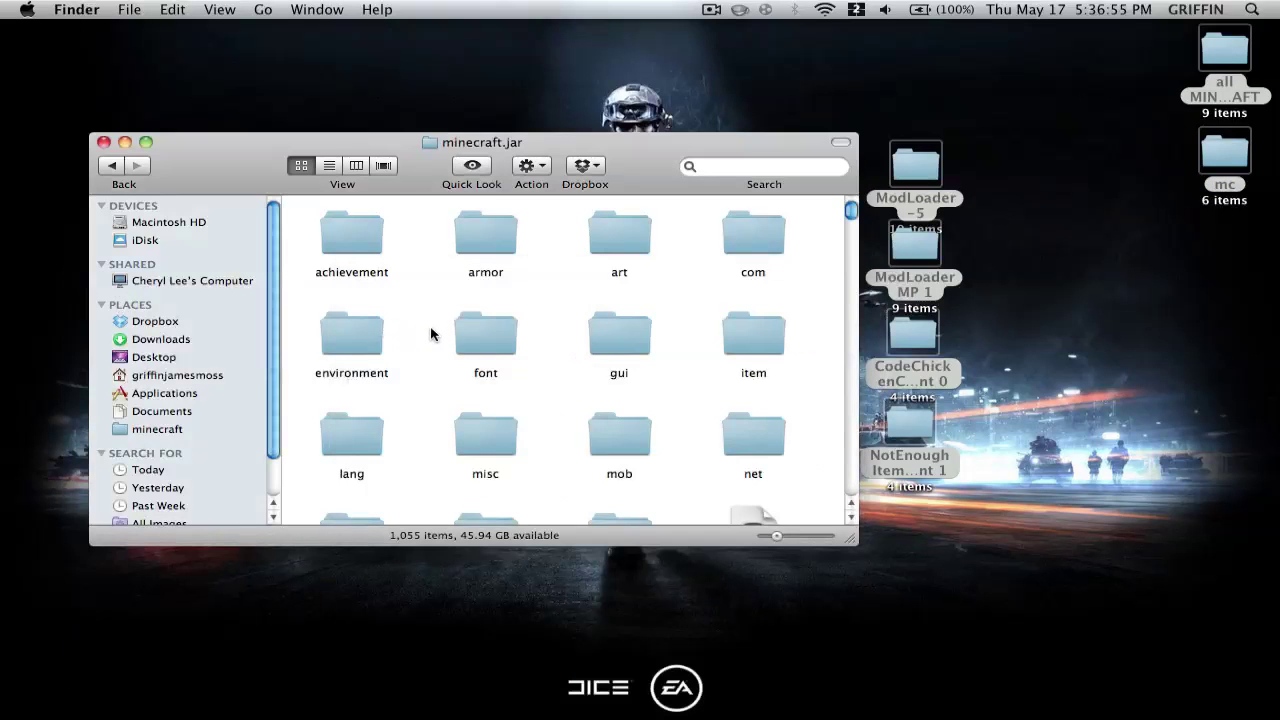
key(super+v)
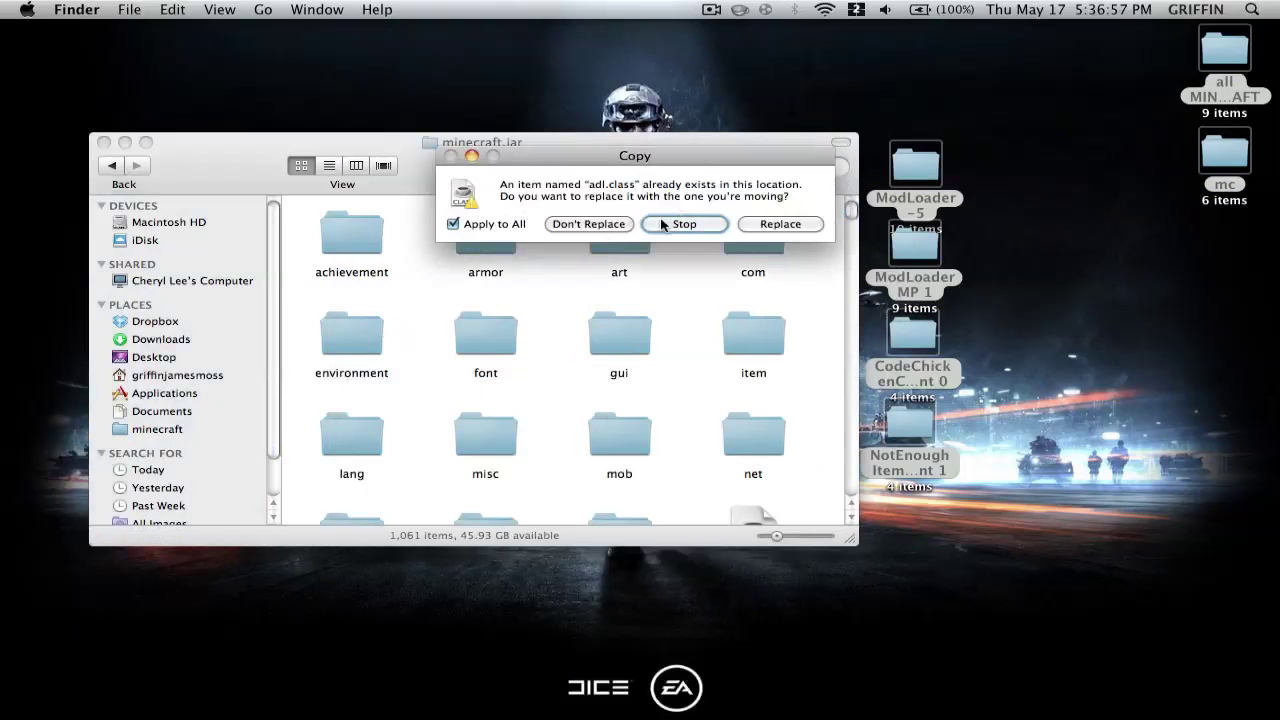
click(748, 224)
Copy all items from the CodeChickenCore folder on the desktop
click(912, 336)
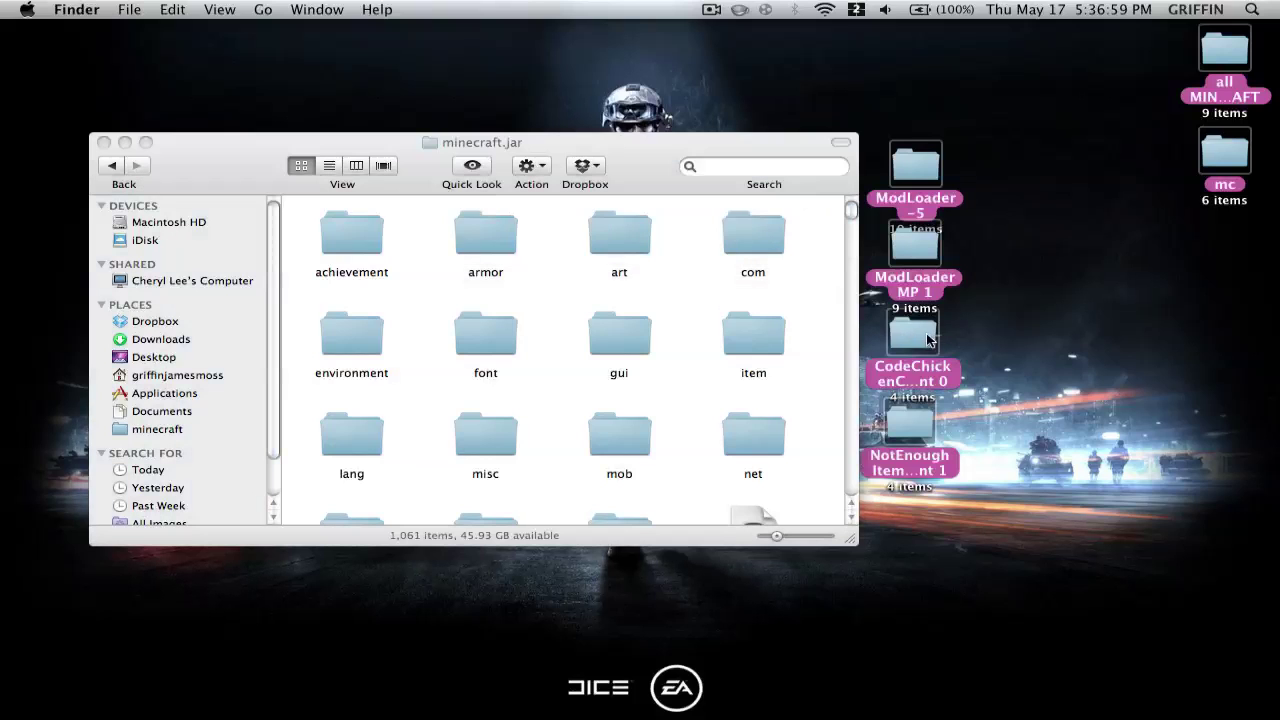
click(1030, 345)
double_click(907, 340)
key(super+a)
key(super+c)
click(137, 161)
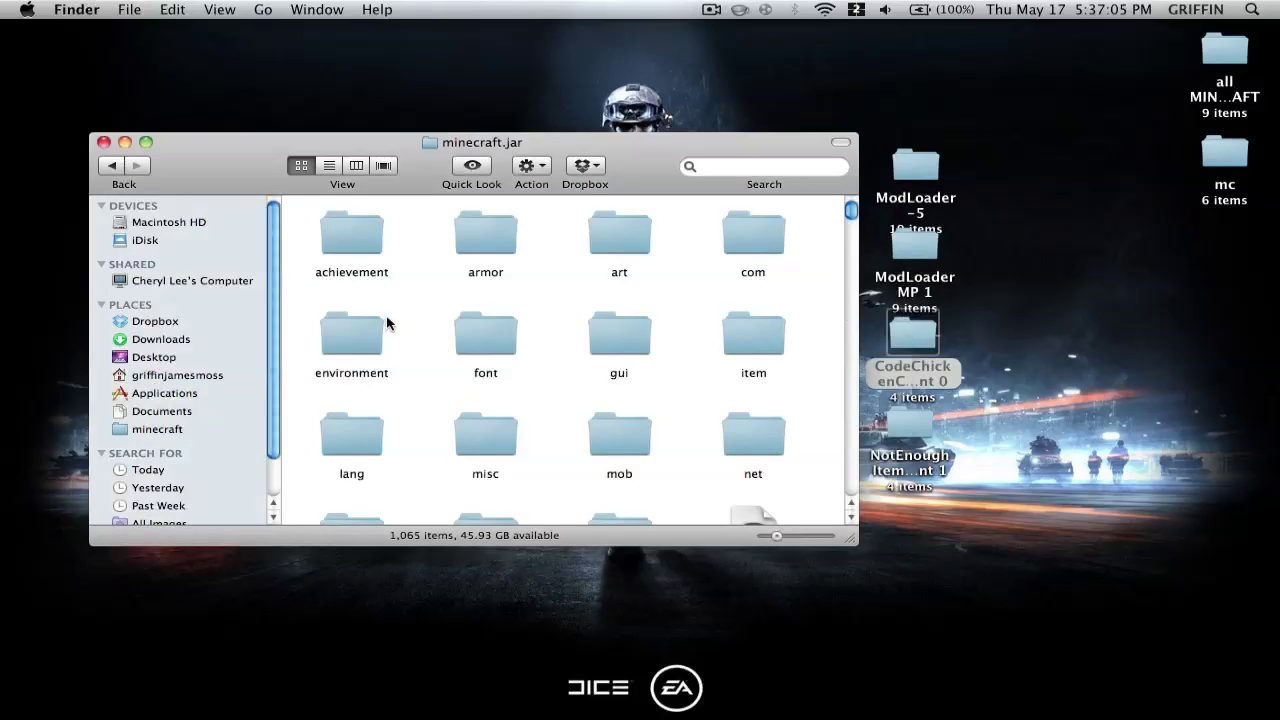
Paste the NotEnoughItems class files into minecraft.jar, replacing the duplicate gb.class
double_click(907, 425)
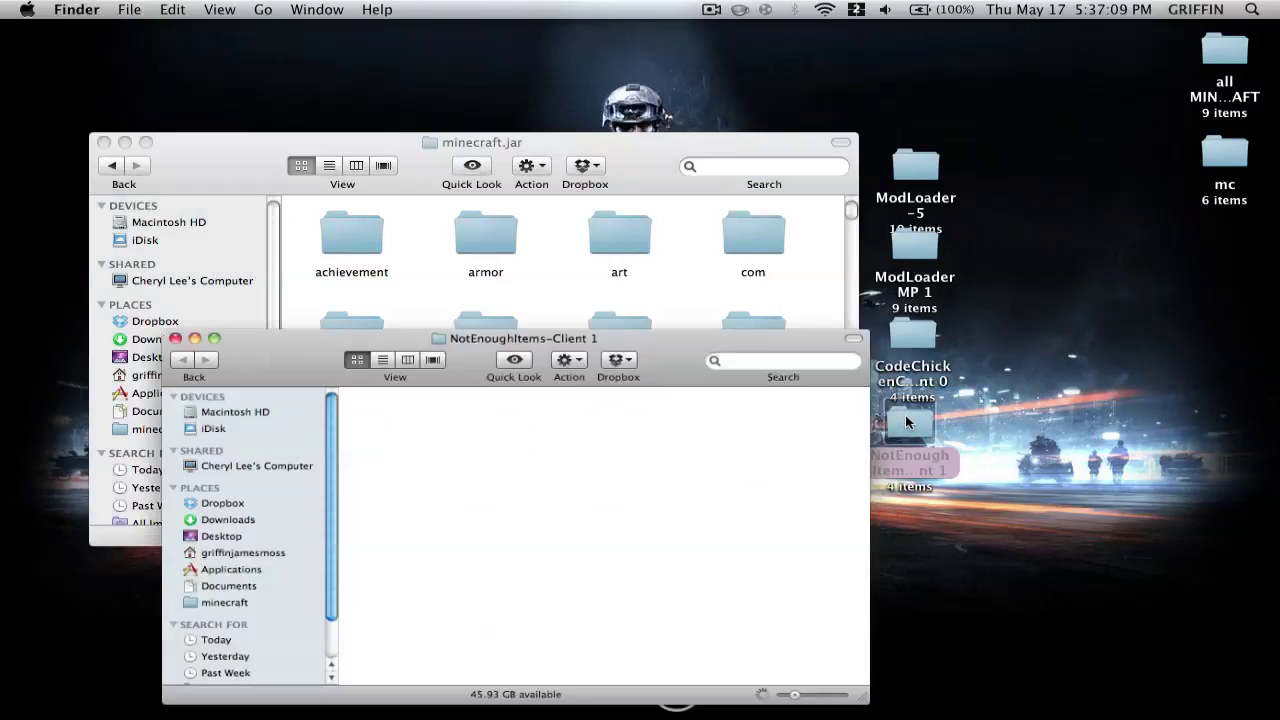
key(super+a)
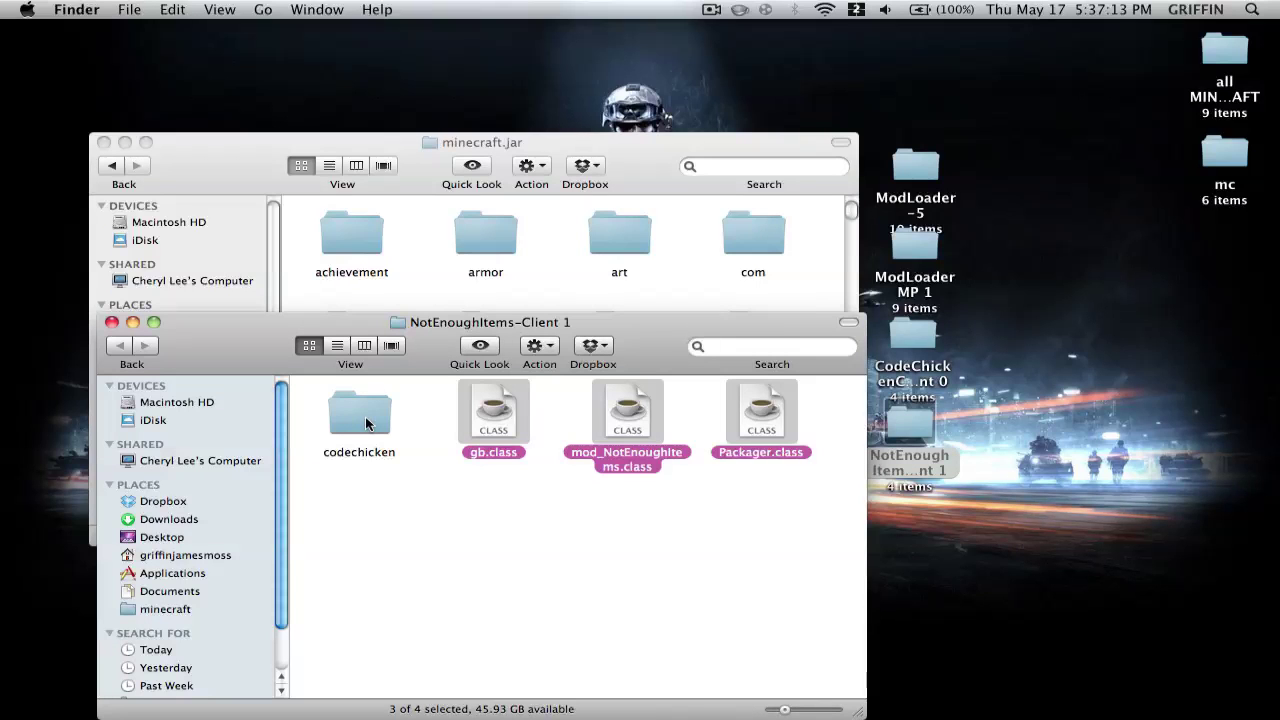
click(420, 265)
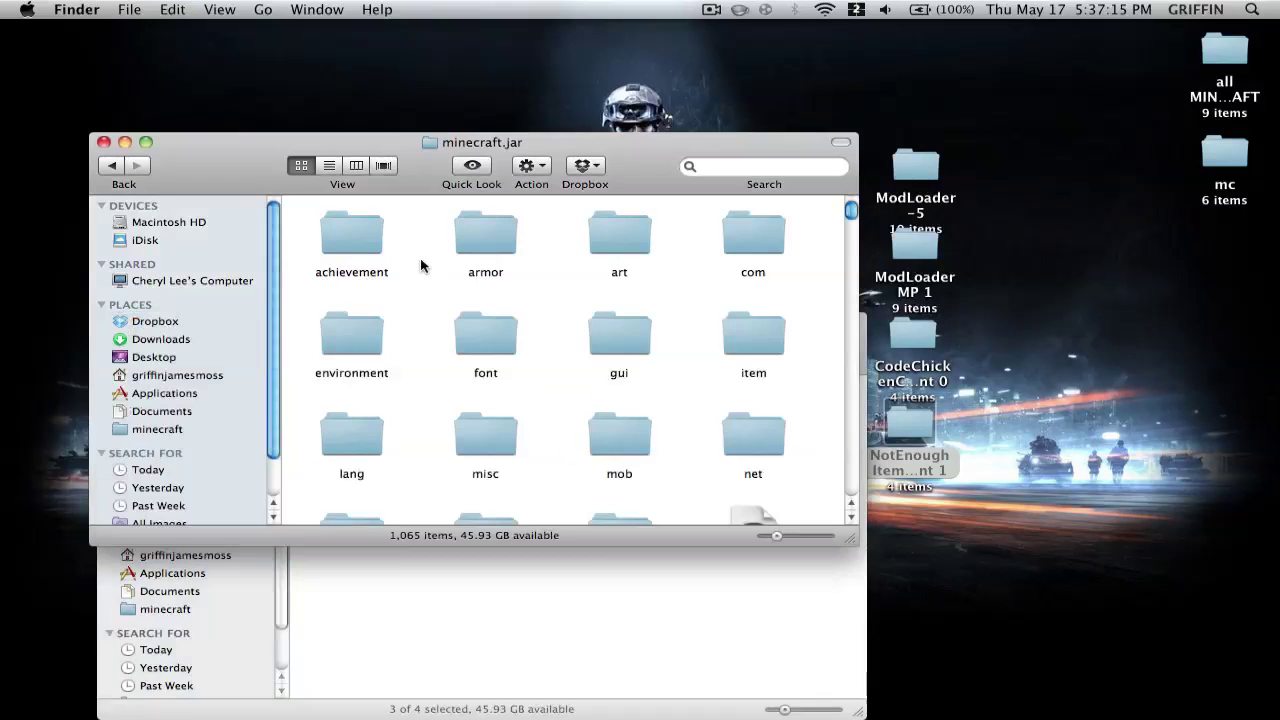
key(super+v)
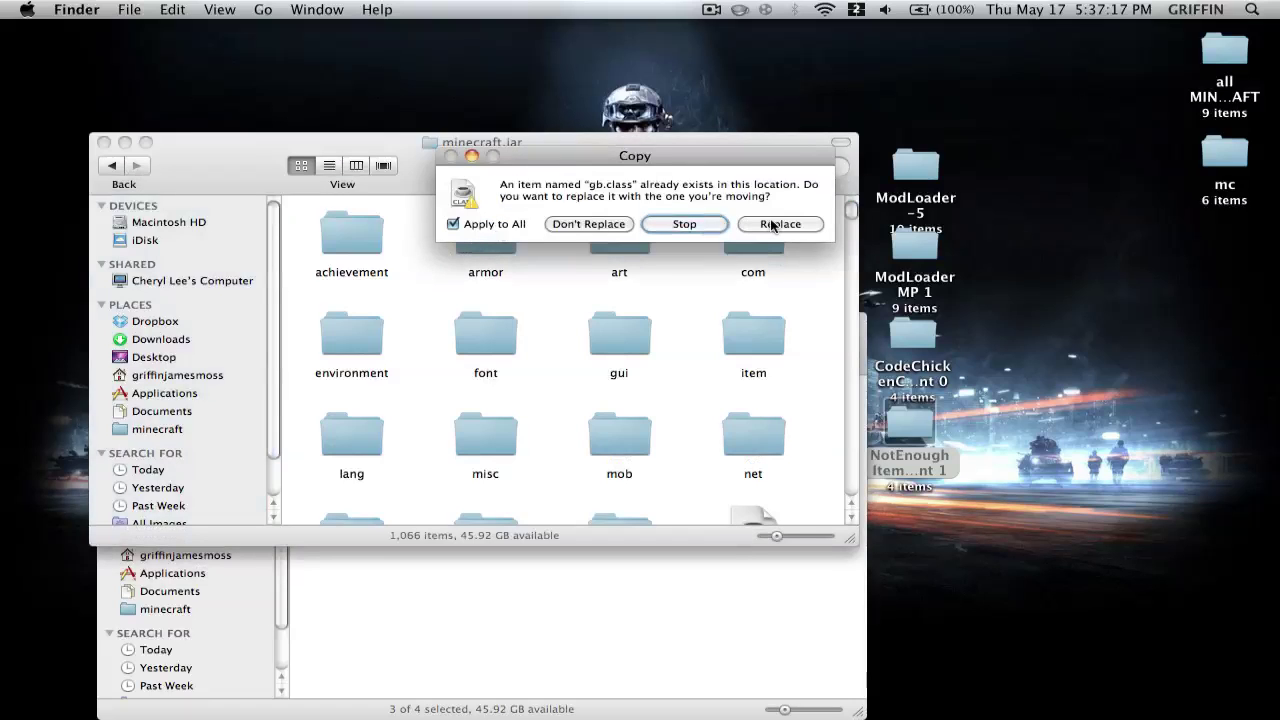
click(779, 224)
scroll(585, 432, down, 2)
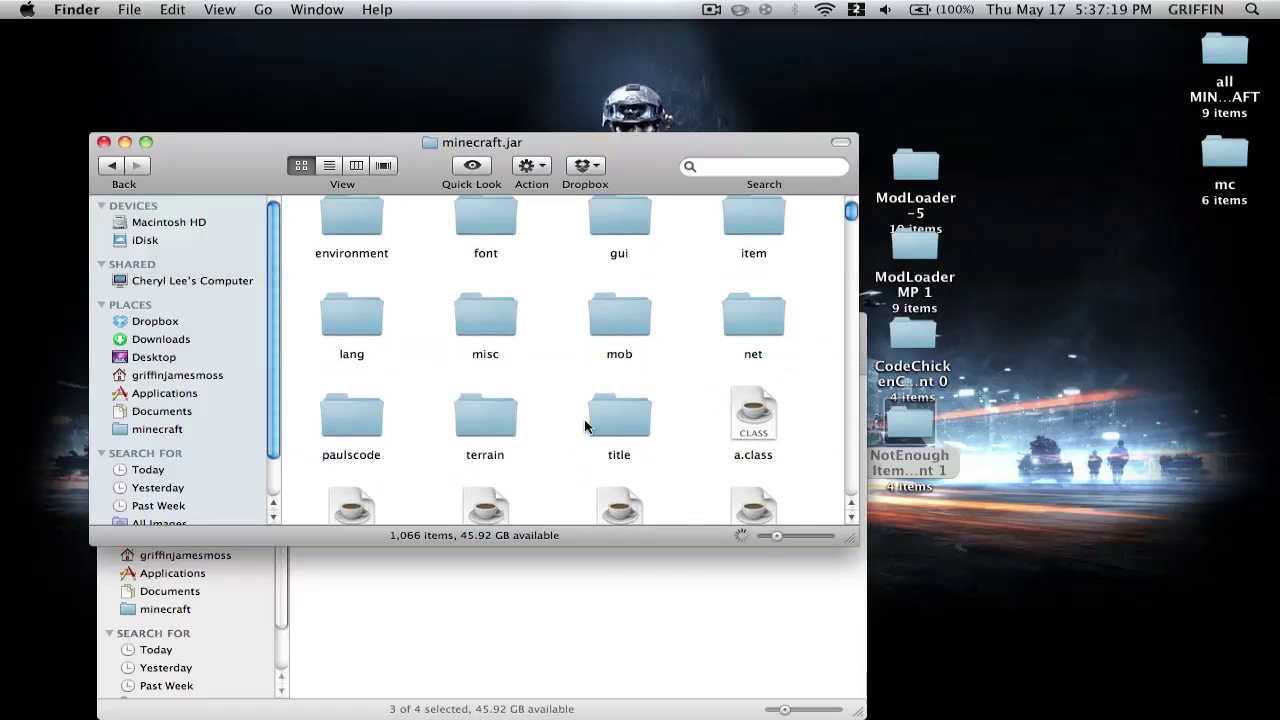
right_click(585, 432)
Arrange minecraft.jar by kind and open its codechicken folder
mouse_move(700, 552)
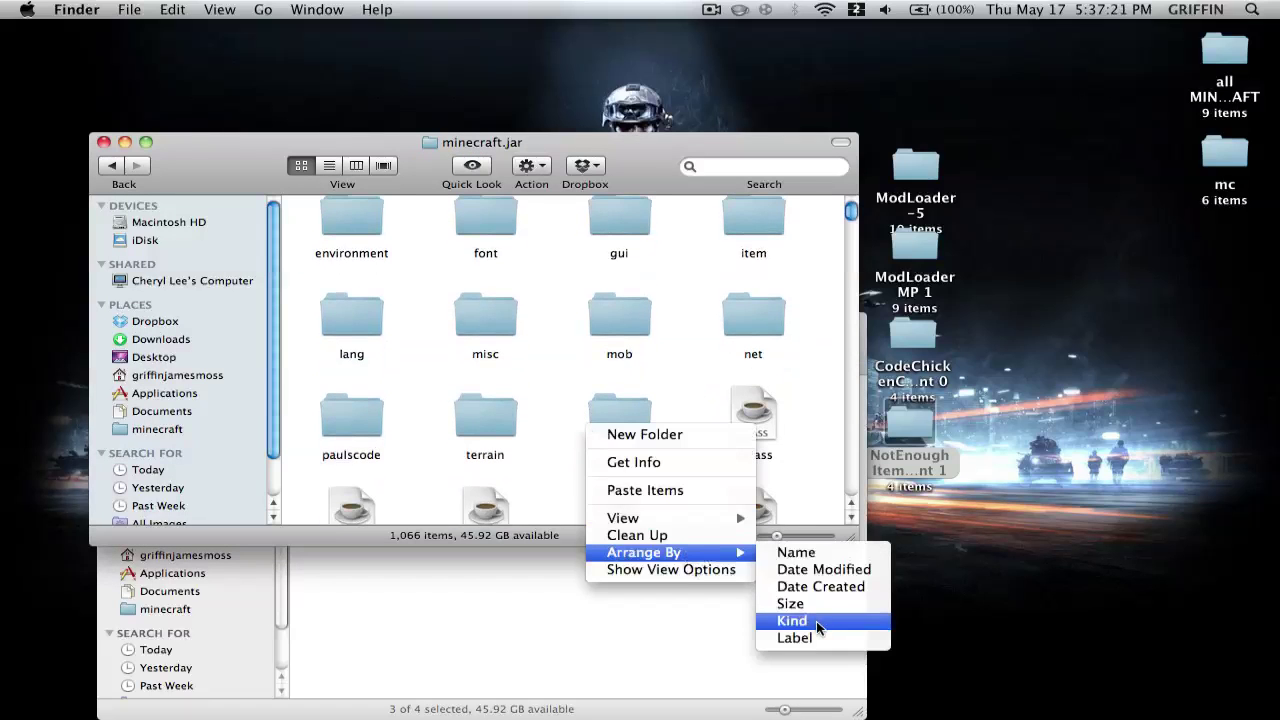
click(815, 621)
scroll(734, 248, up, 3)
double_click(741, 239)
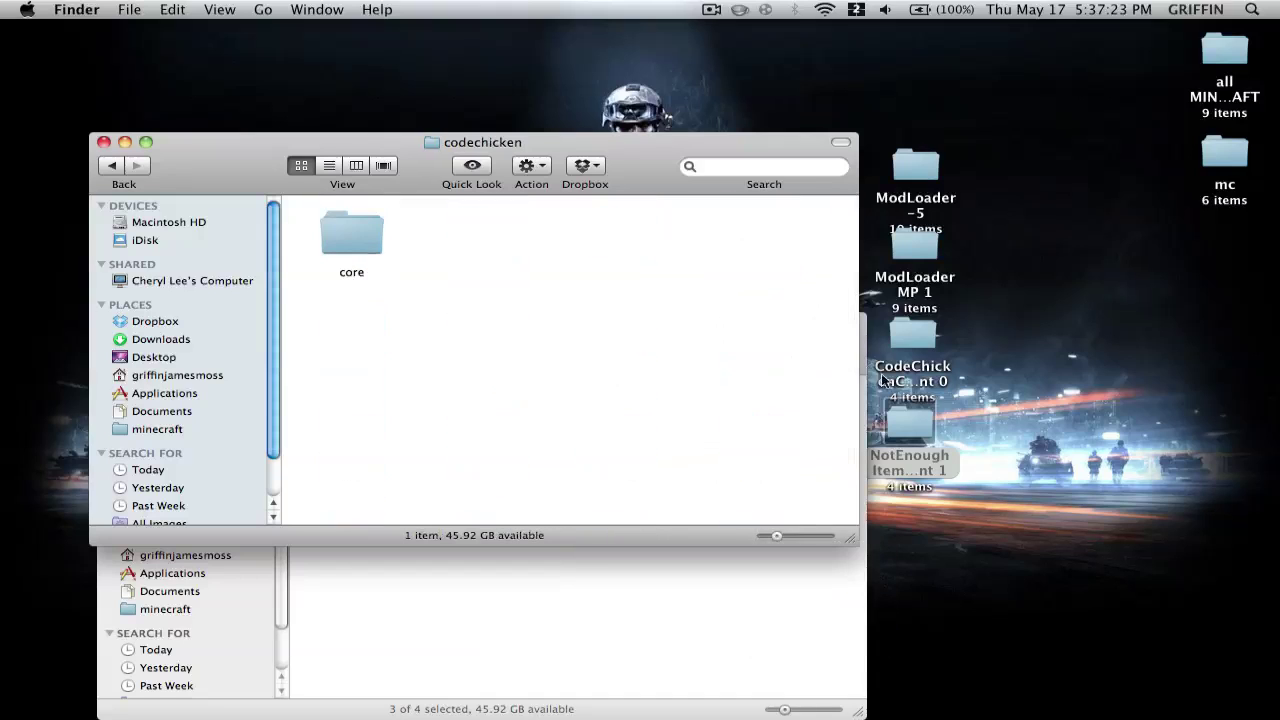
Copy the nei folder from NotEnoughItems' codechicken folder into minecraft.jar's codechicken beside core
double_click(913, 418)
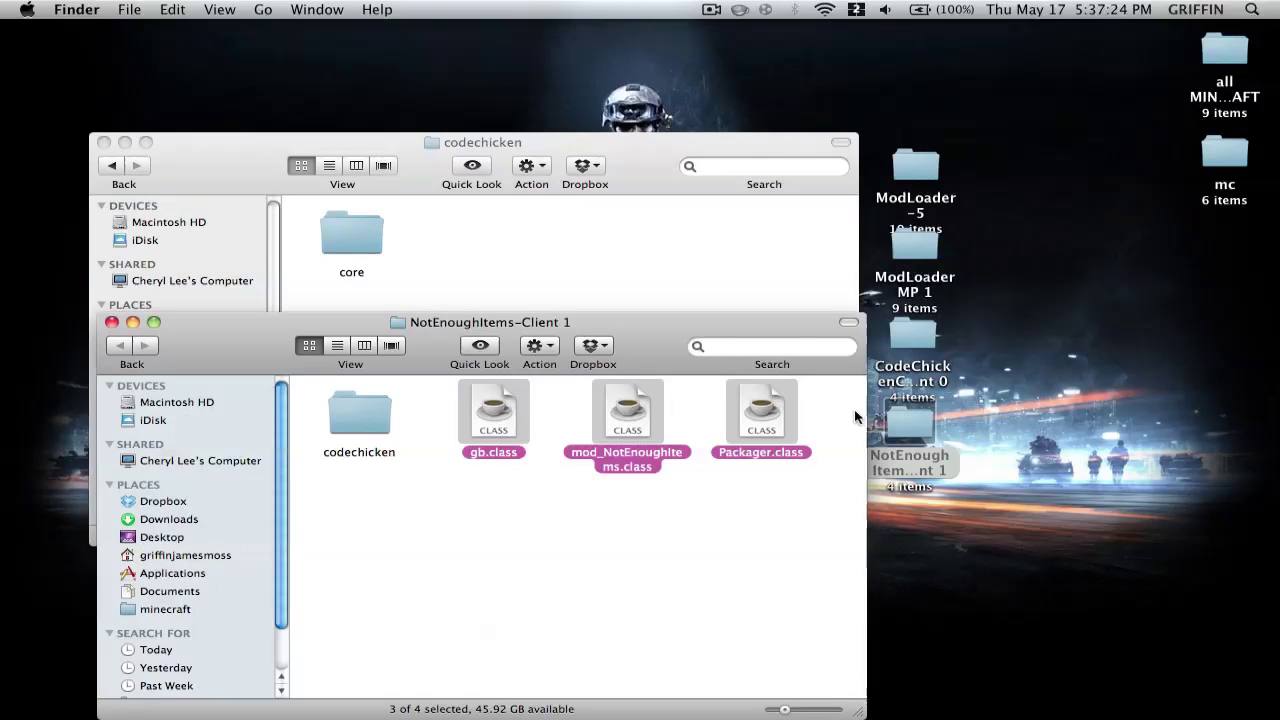
click(438, 464)
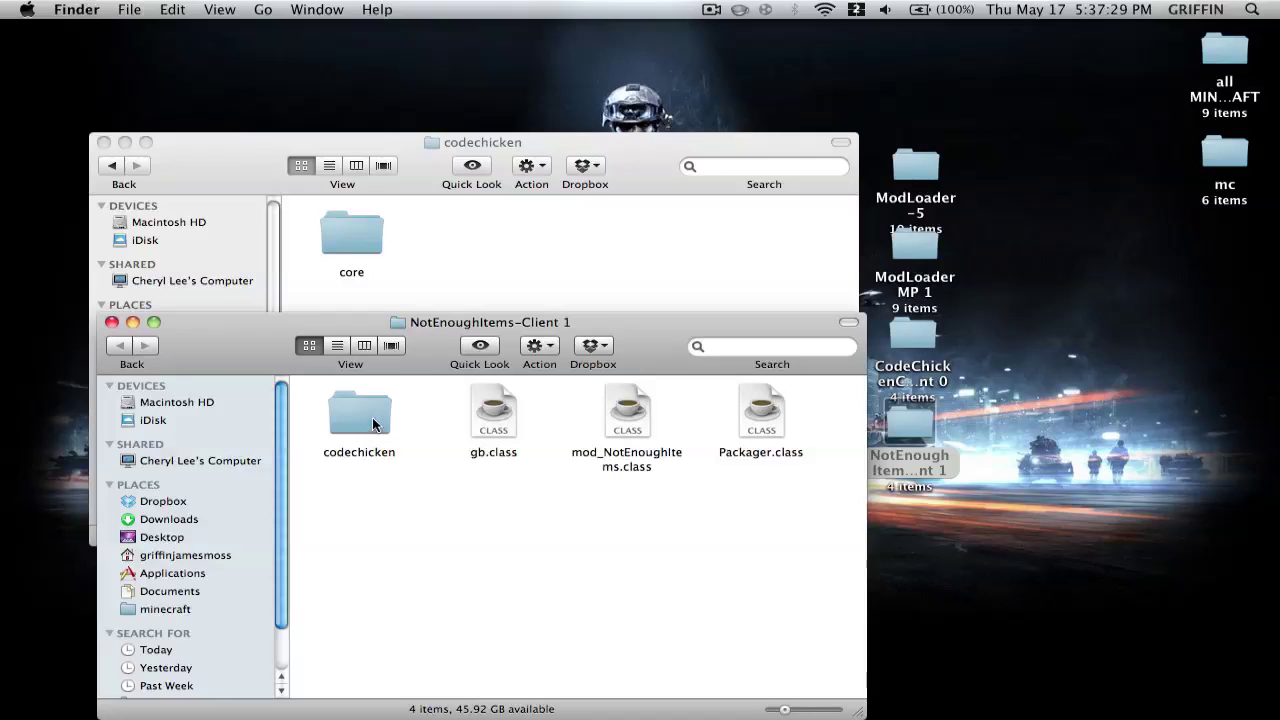
double_click(373, 422)
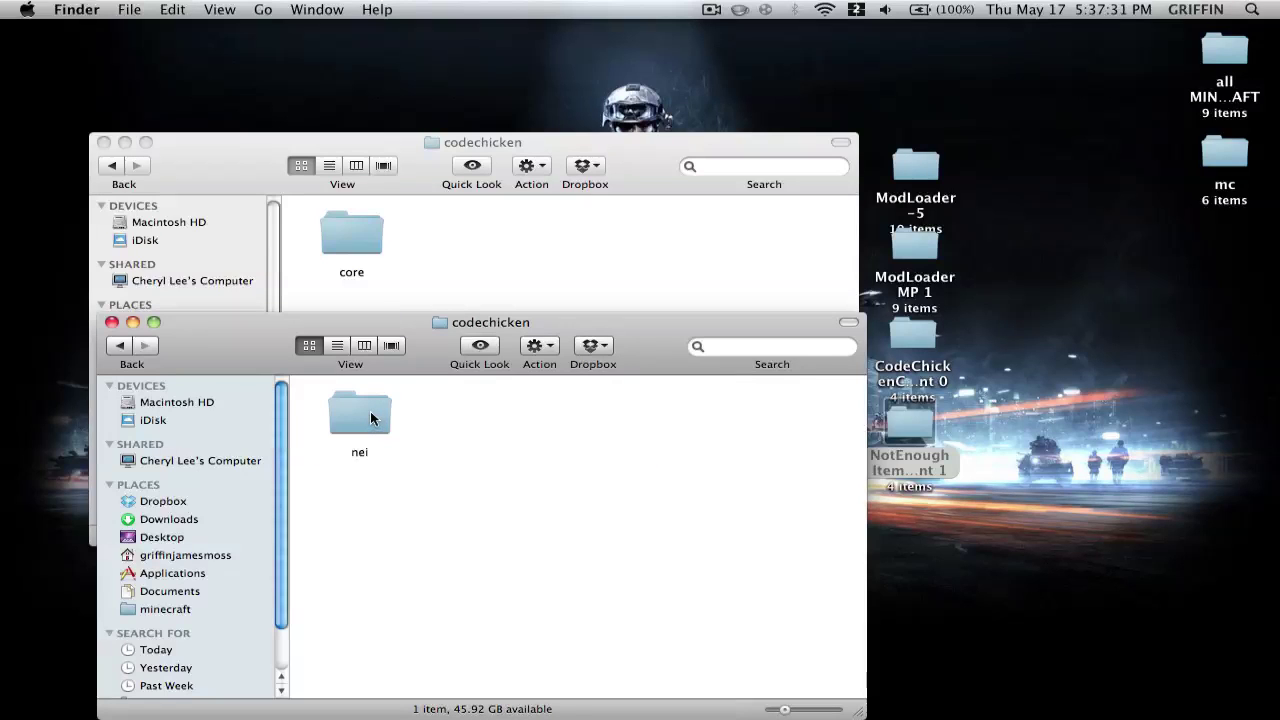
click(371, 418)
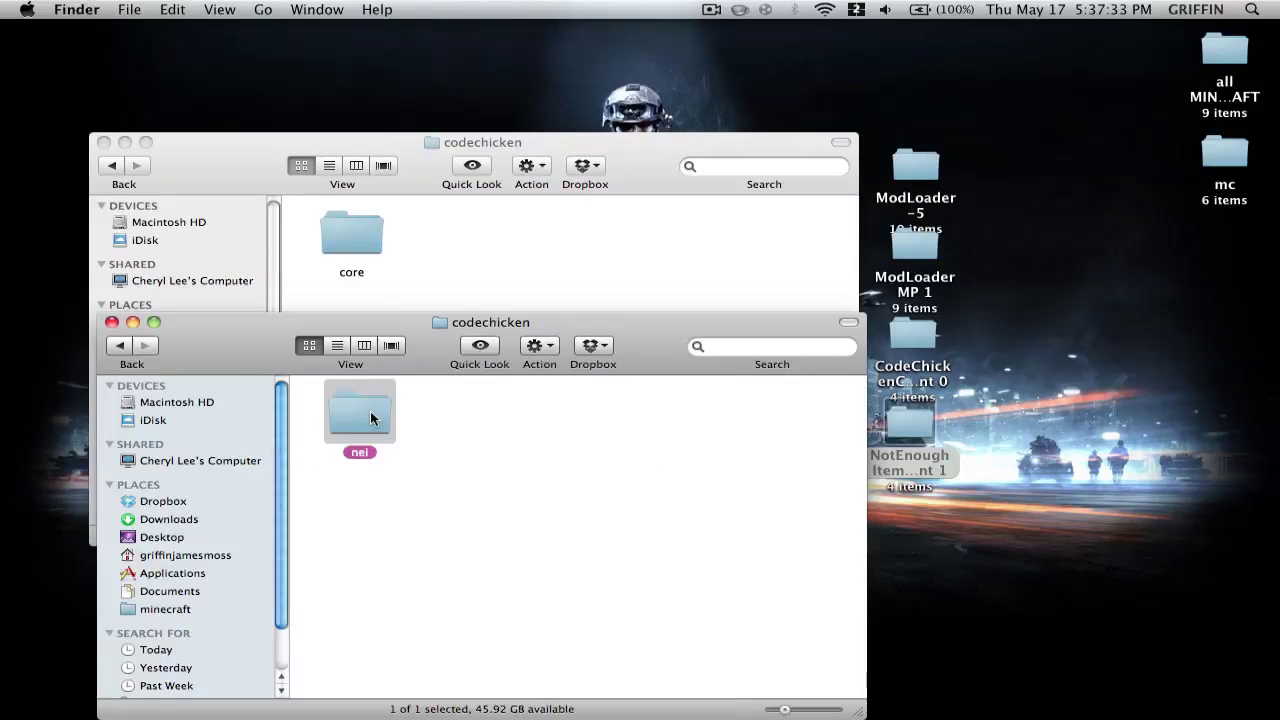
click(493, 282)
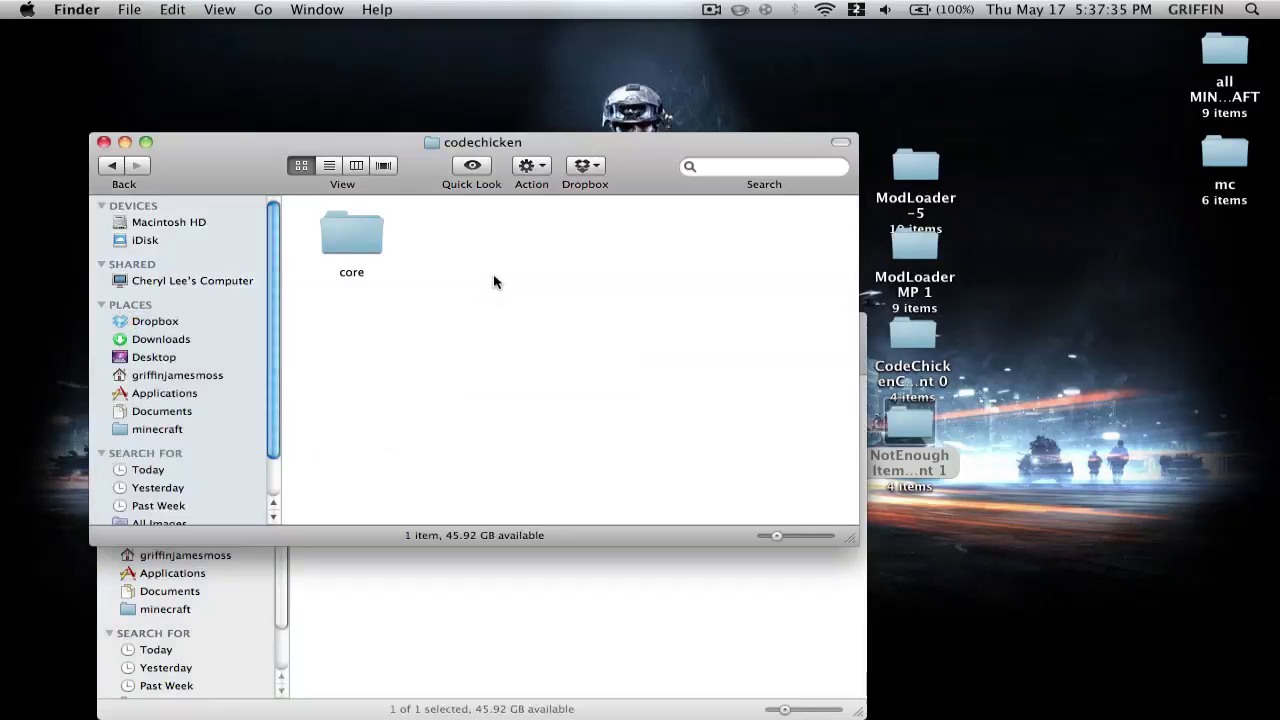
key(super+v)
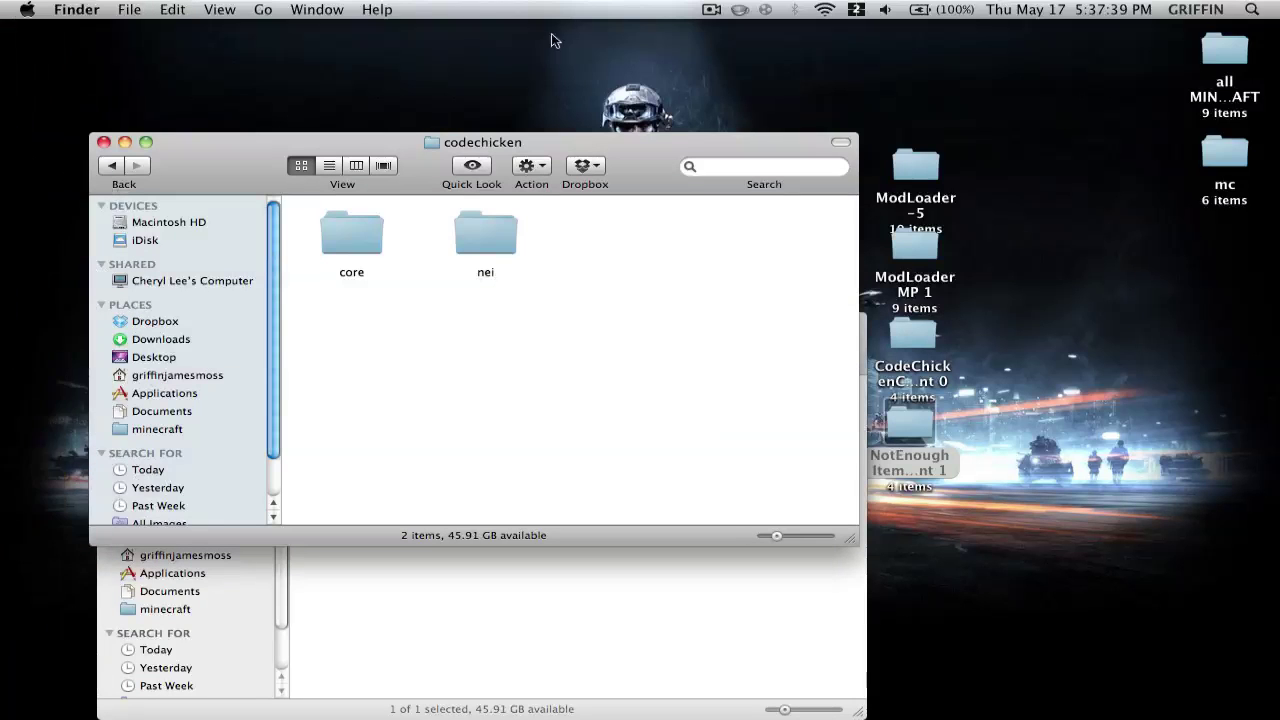
click(711, 9)
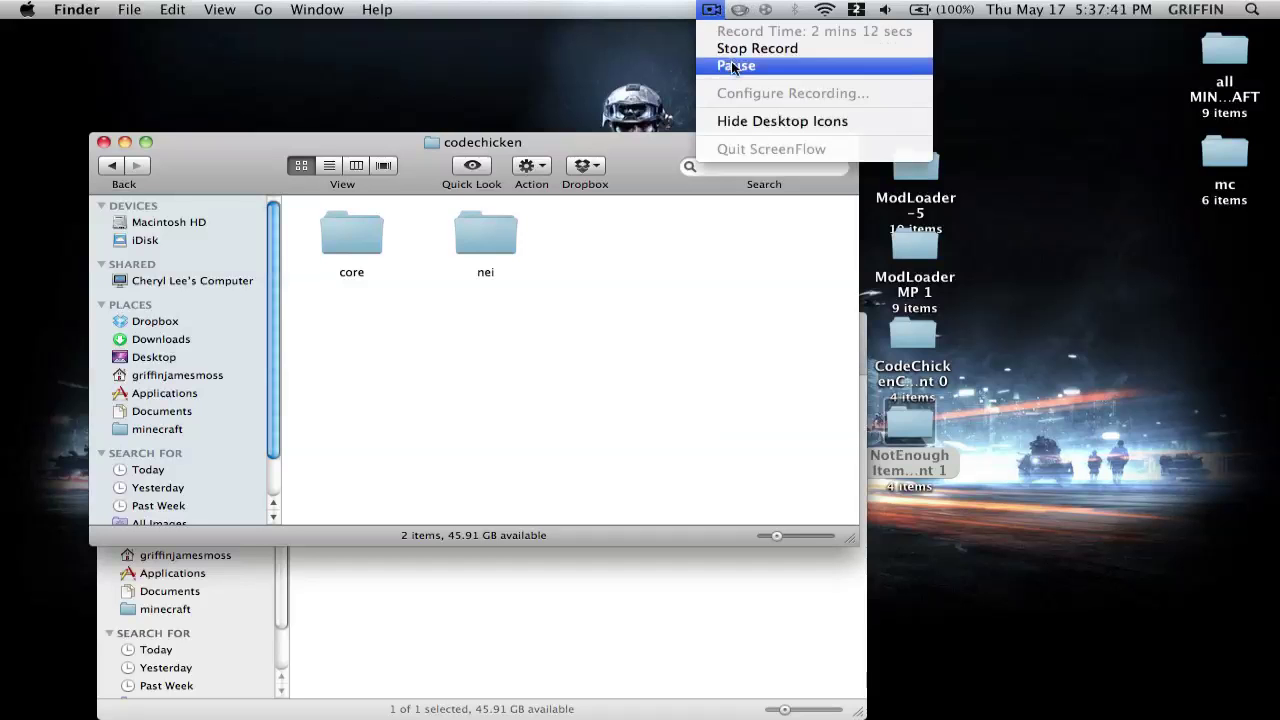
Launch Minecraft, choose Singleplayer and load the top New World save
click(733, 63)
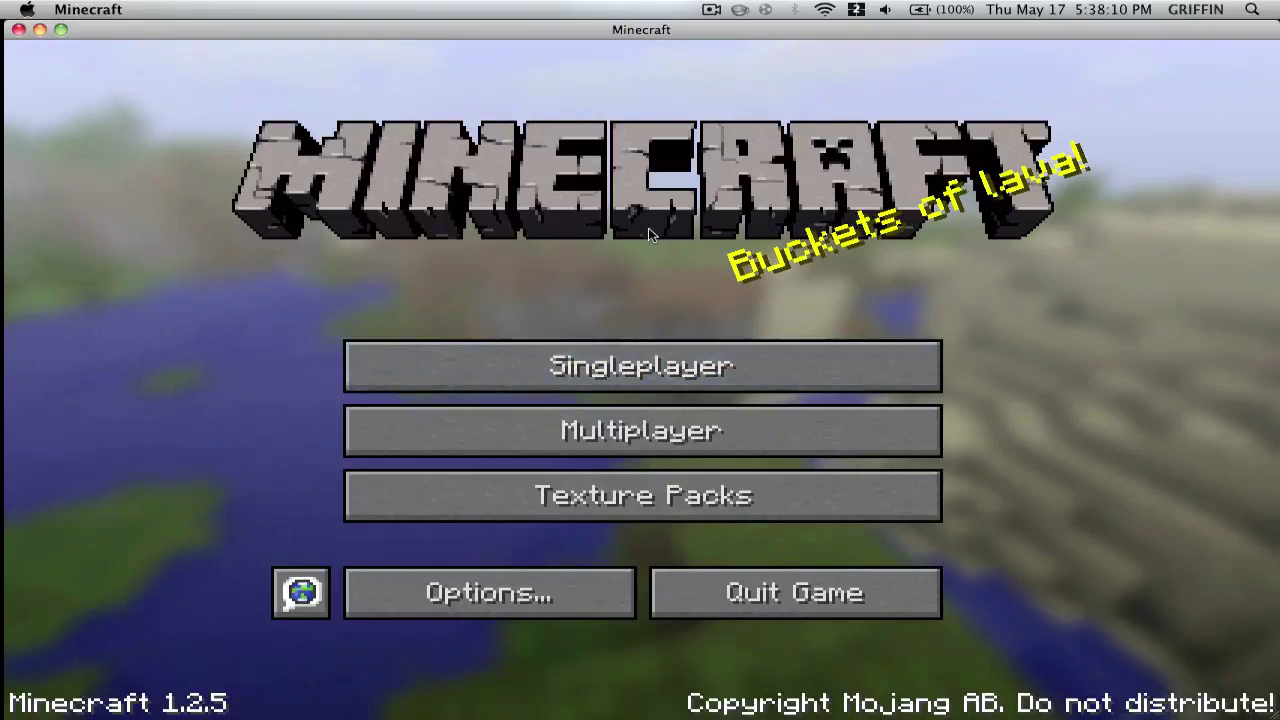
click(591, 348)
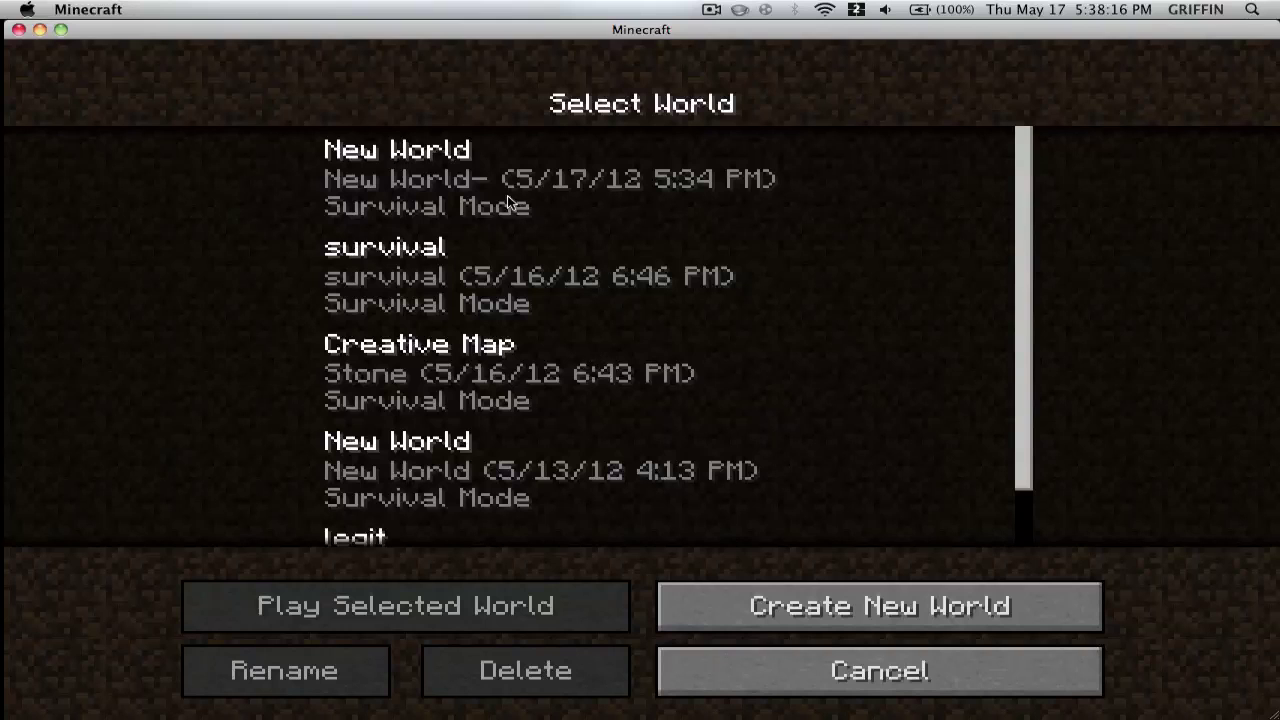
double_click(480, 205)
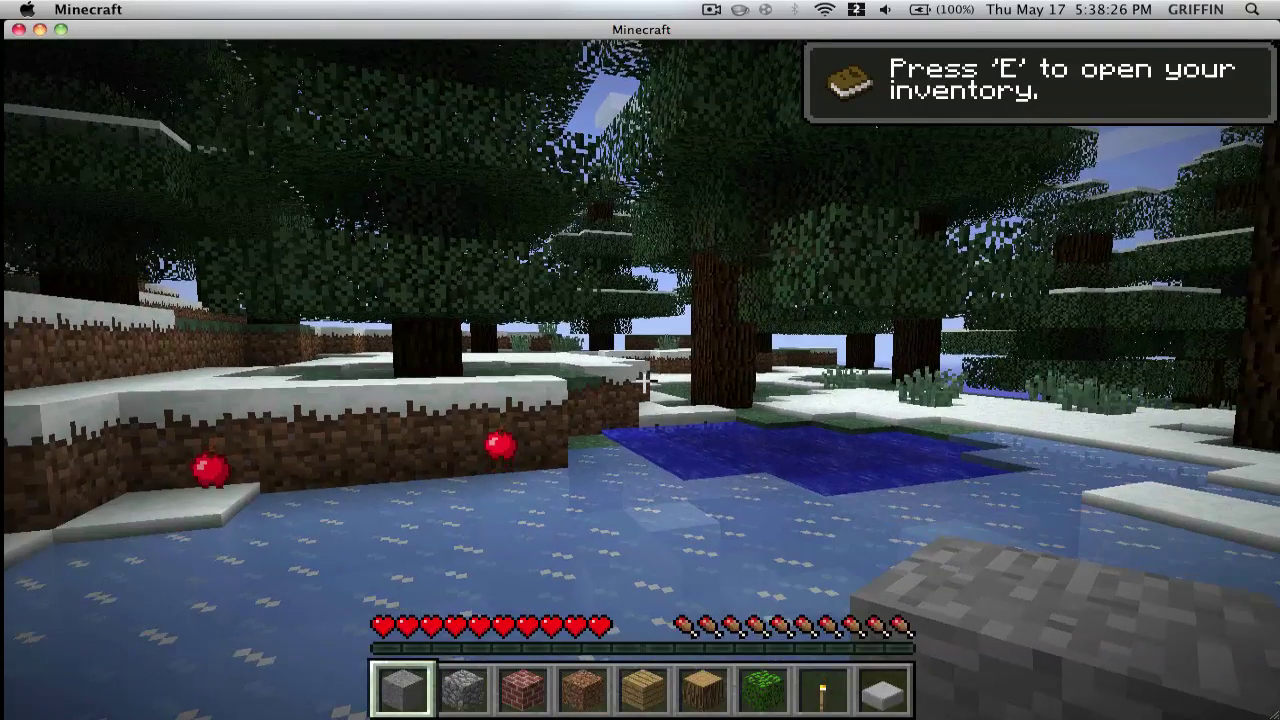
Open the NEI inventory, clear the 'dia' search and page through the item list
key(e)
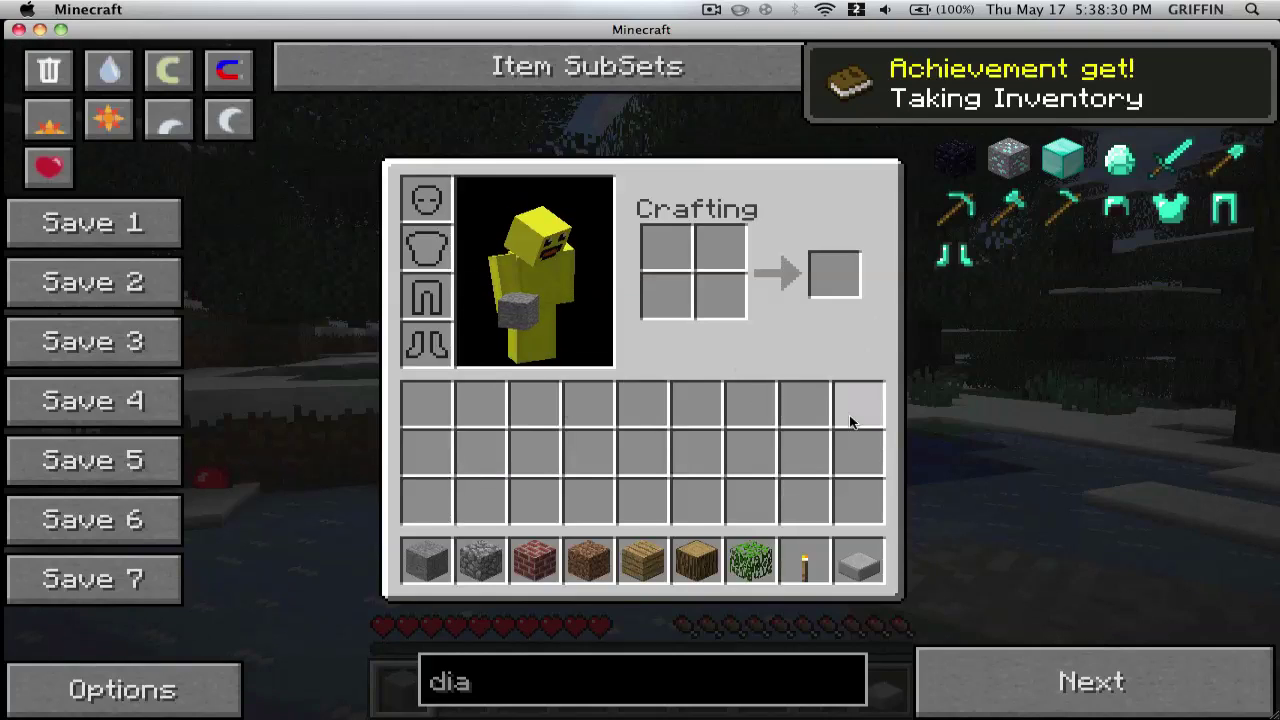
click(675, 678)
key(BackSpace)
key(BackSpace)
key(BackSpace)
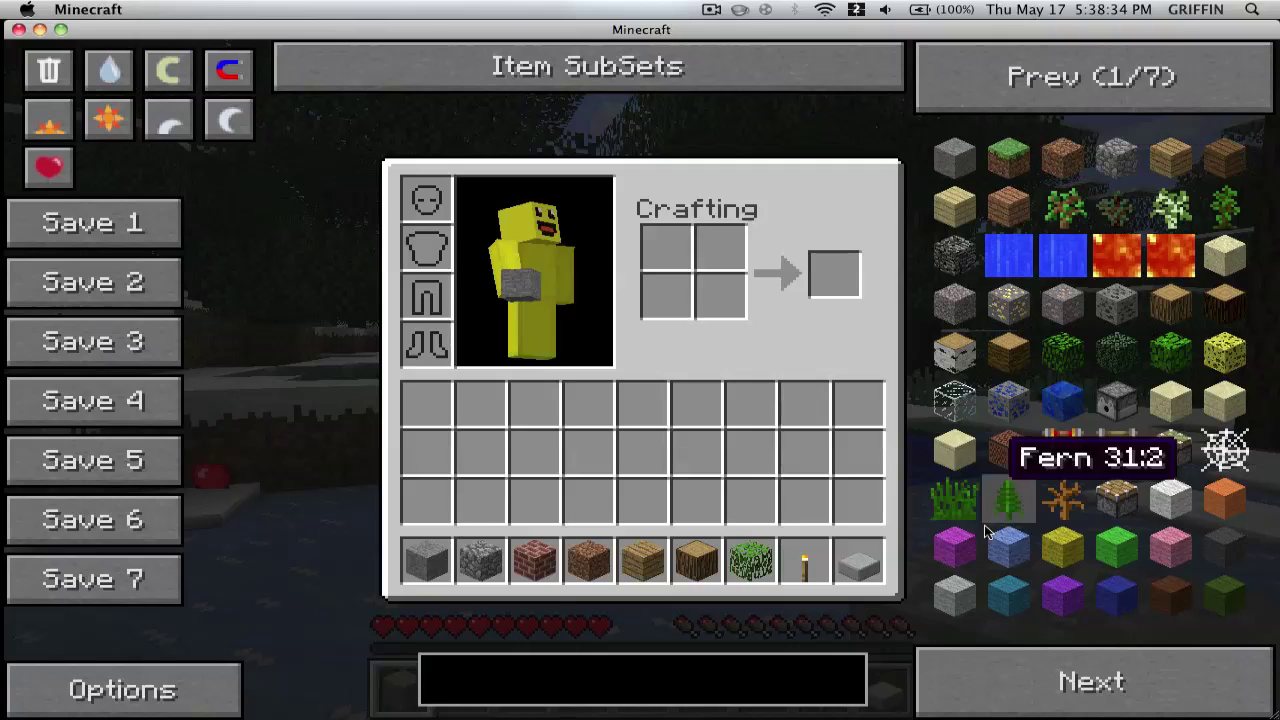
click(1103, 692)
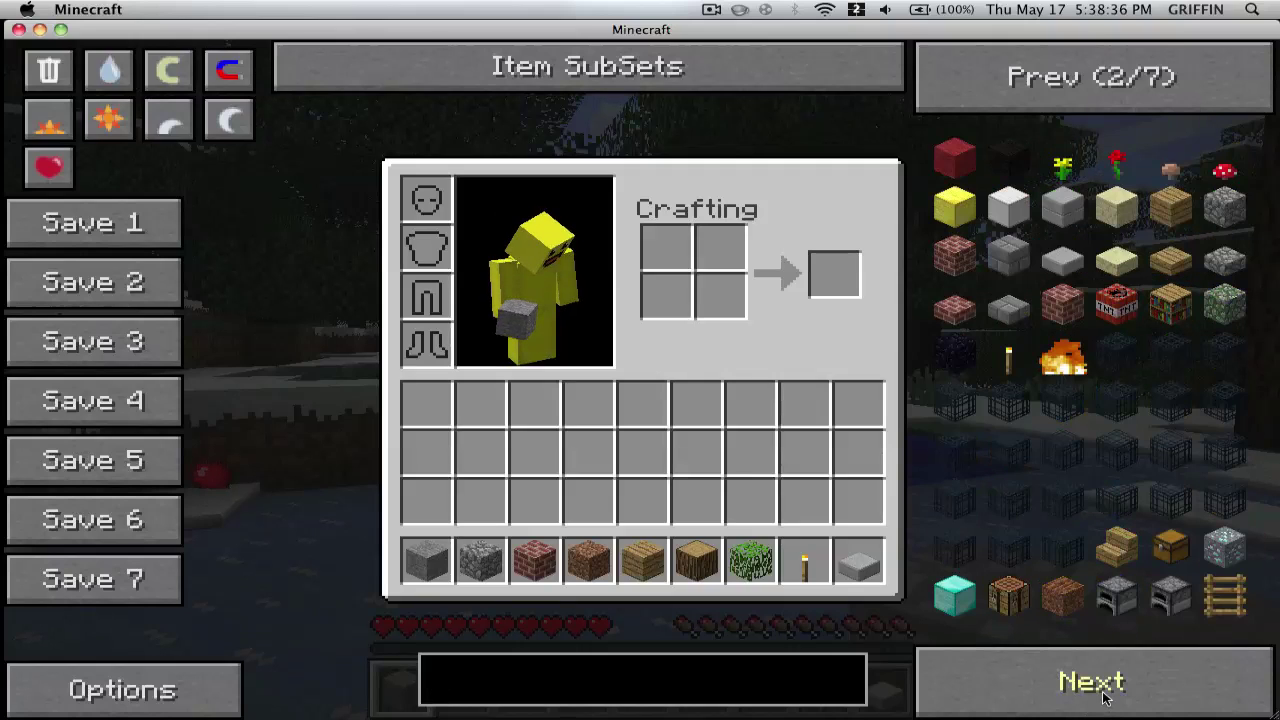
click(1102, 688)
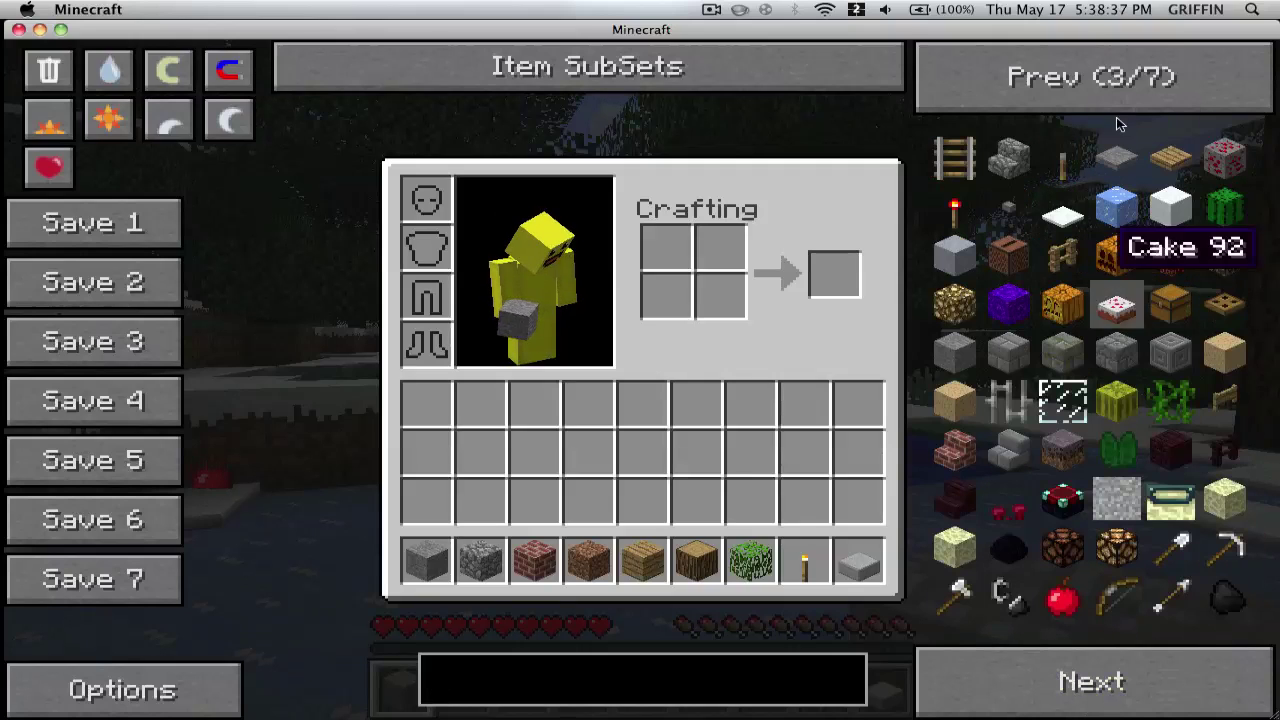
click(1055, 87)
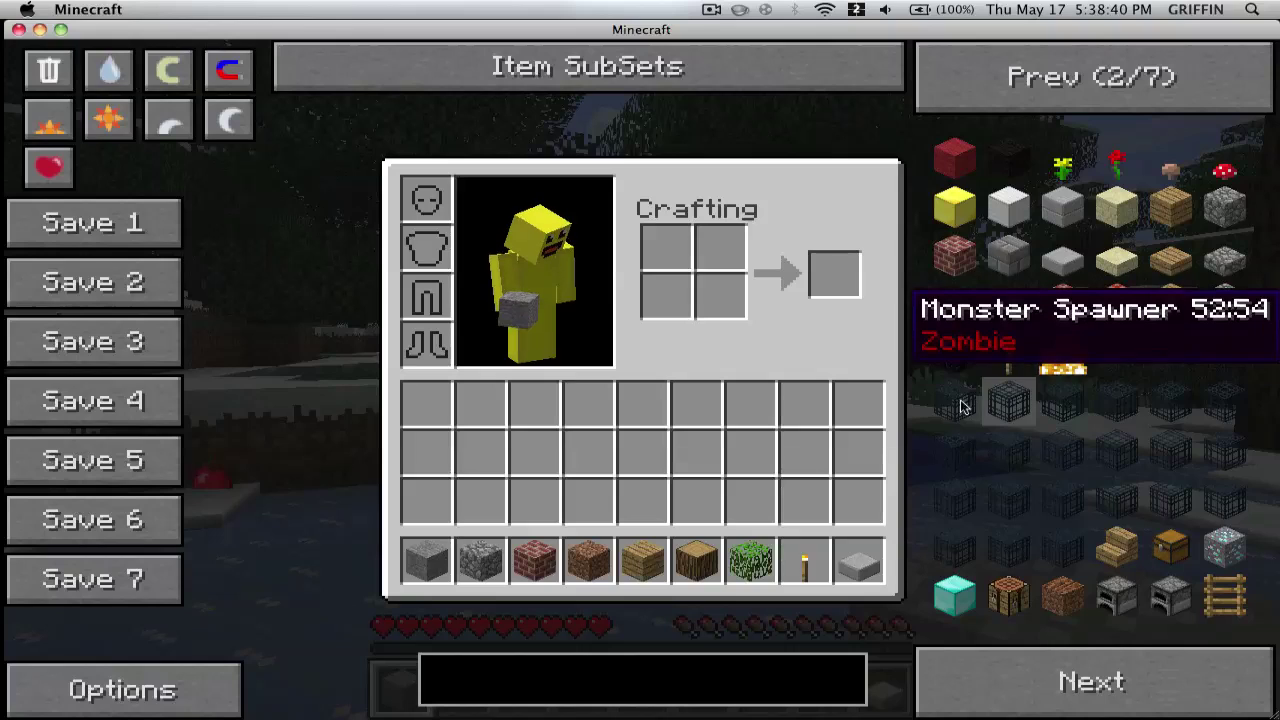
Put a stack of CaveSpider monster spawners in hotbar slot 1 and place one on the ice
click(960, 467)
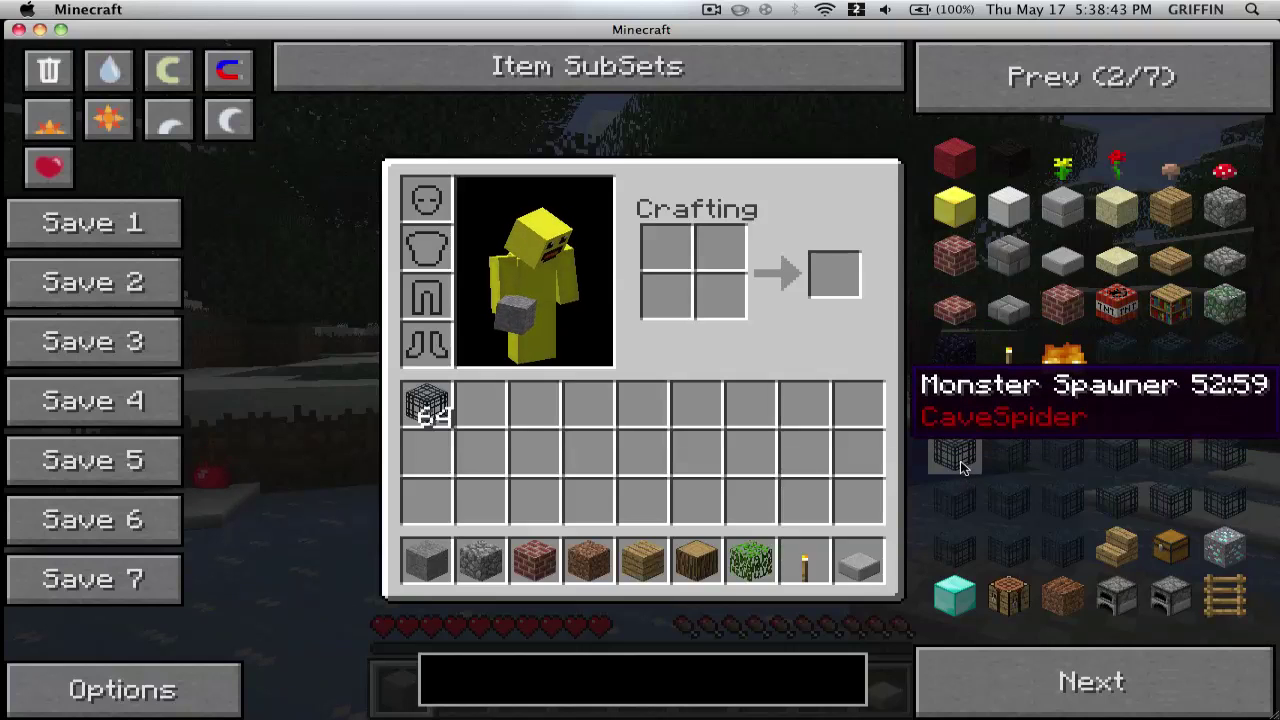
click(422, 568)
key(e)
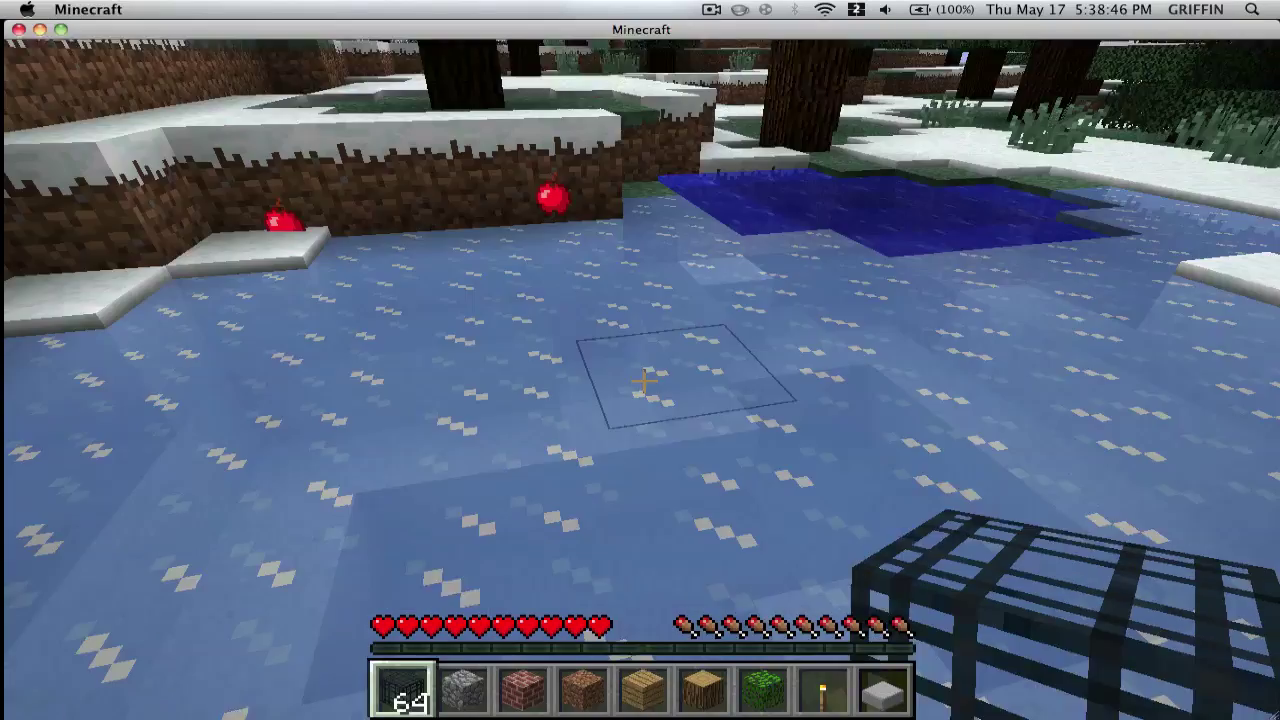
right_click(642, 380)
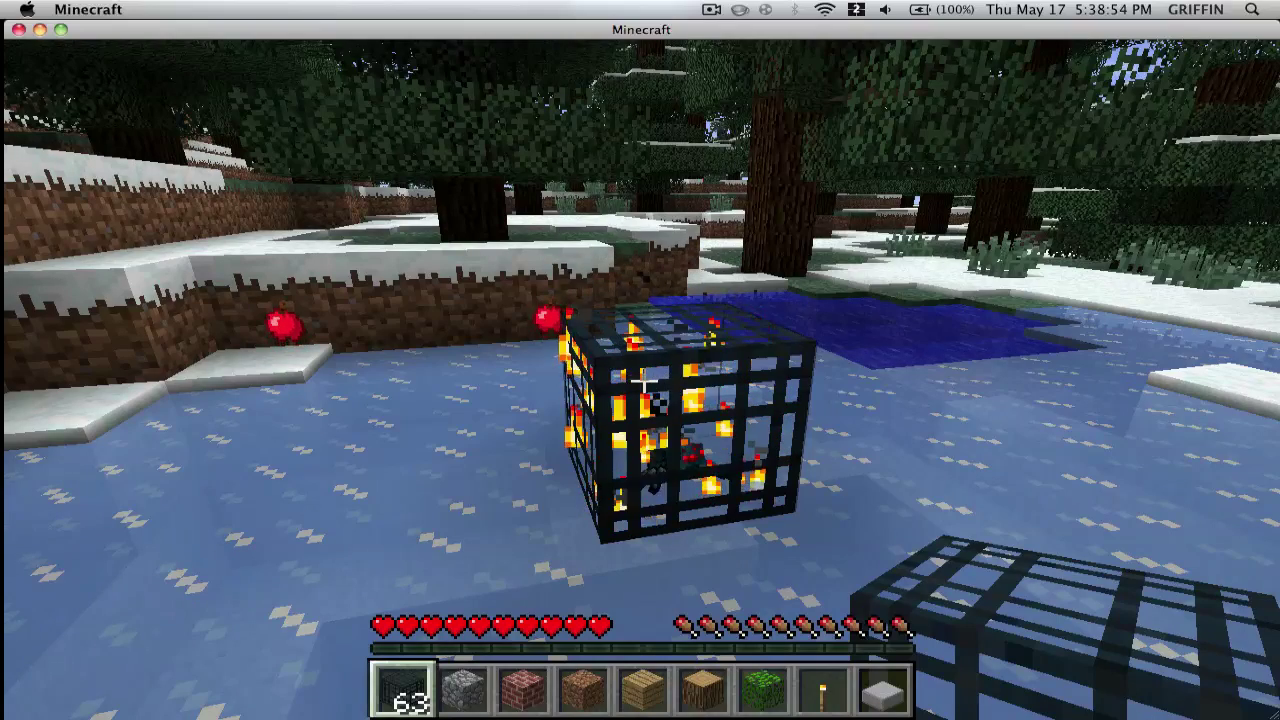
Drop the CaveSpider spawner stack onto NEI's trash to delete it
key(e)
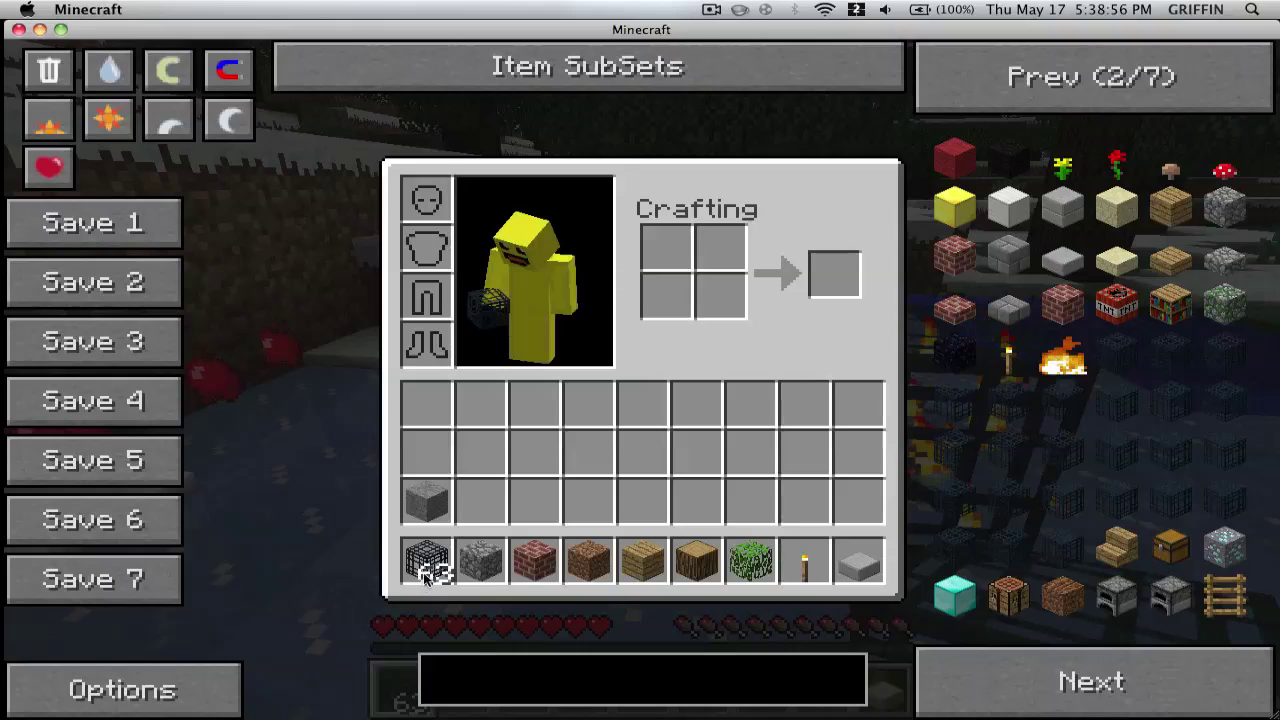
click(430, 565)
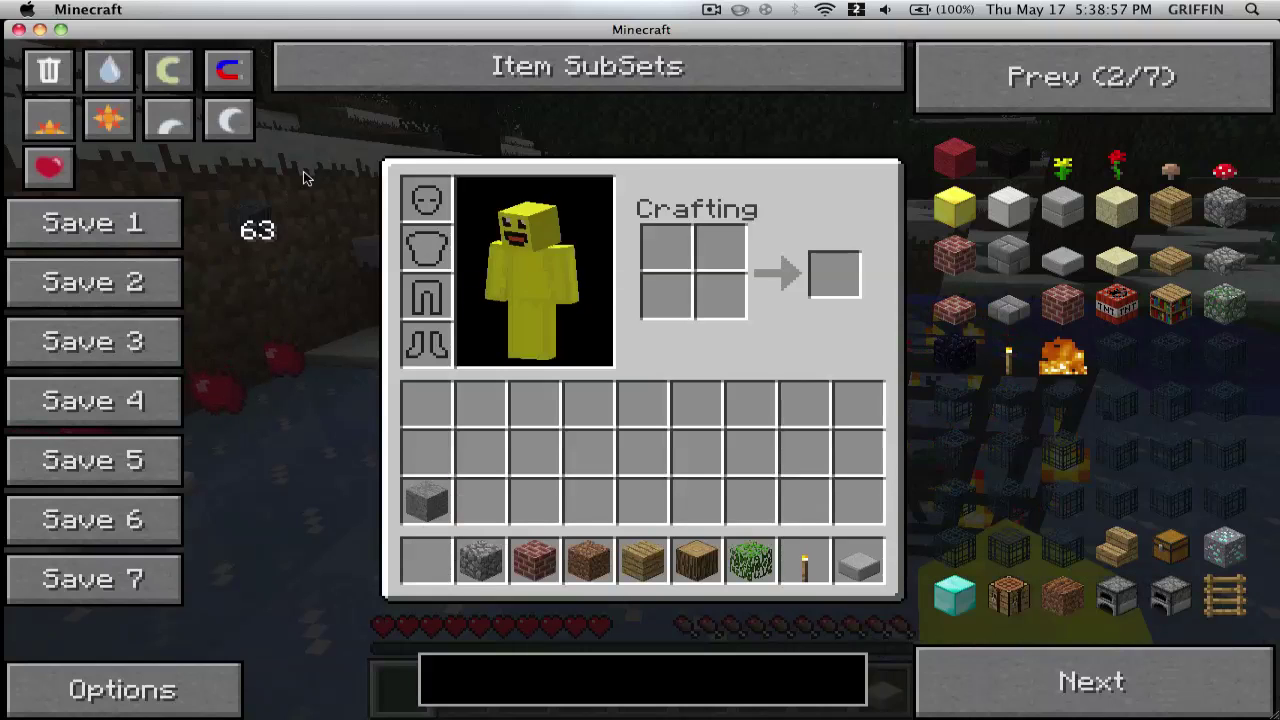
click(45, 68)
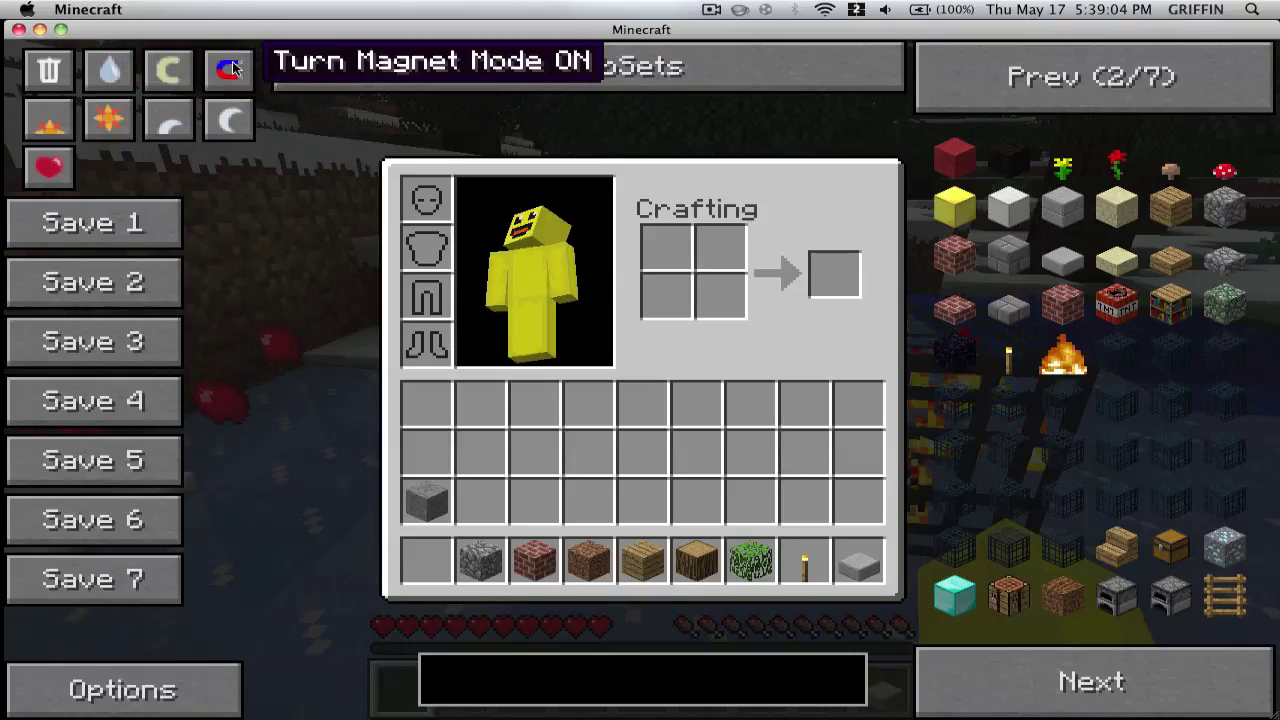
Turn magnet mode on, break the sand block, and delete every inventory item
click(232, 61)
key(e)
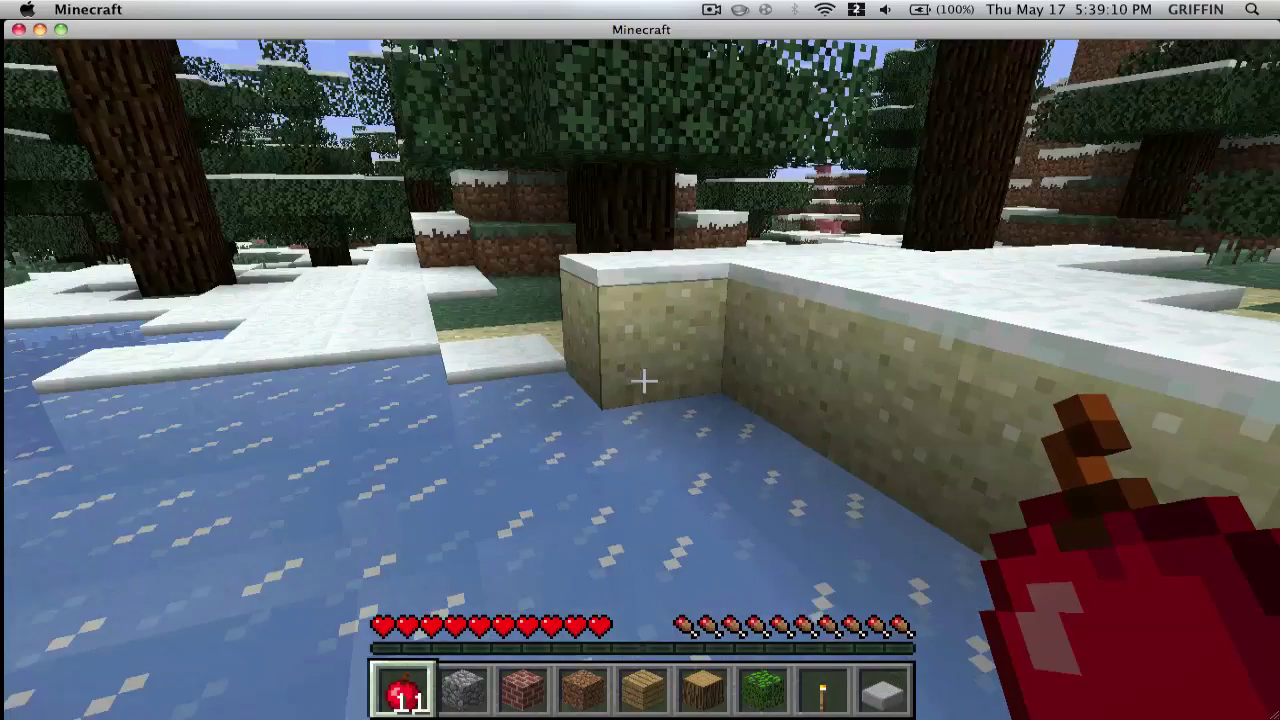
click(643, 380)
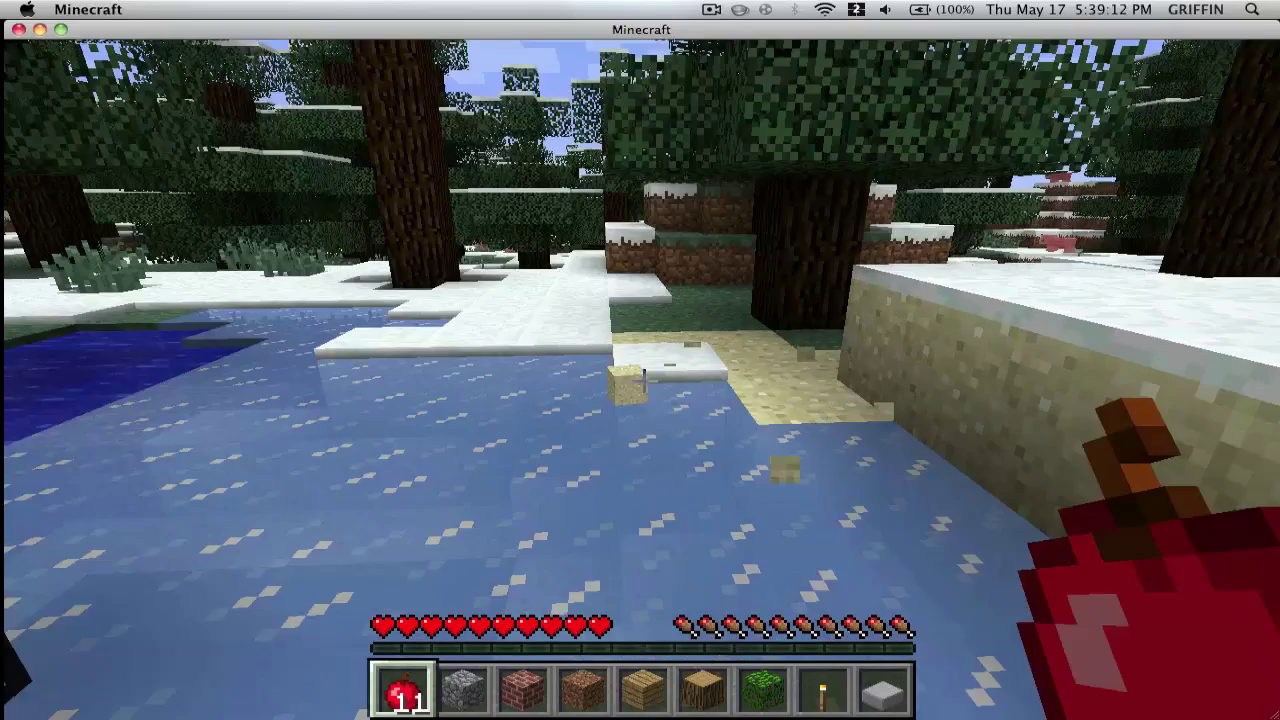
mouse_move(640, 380)
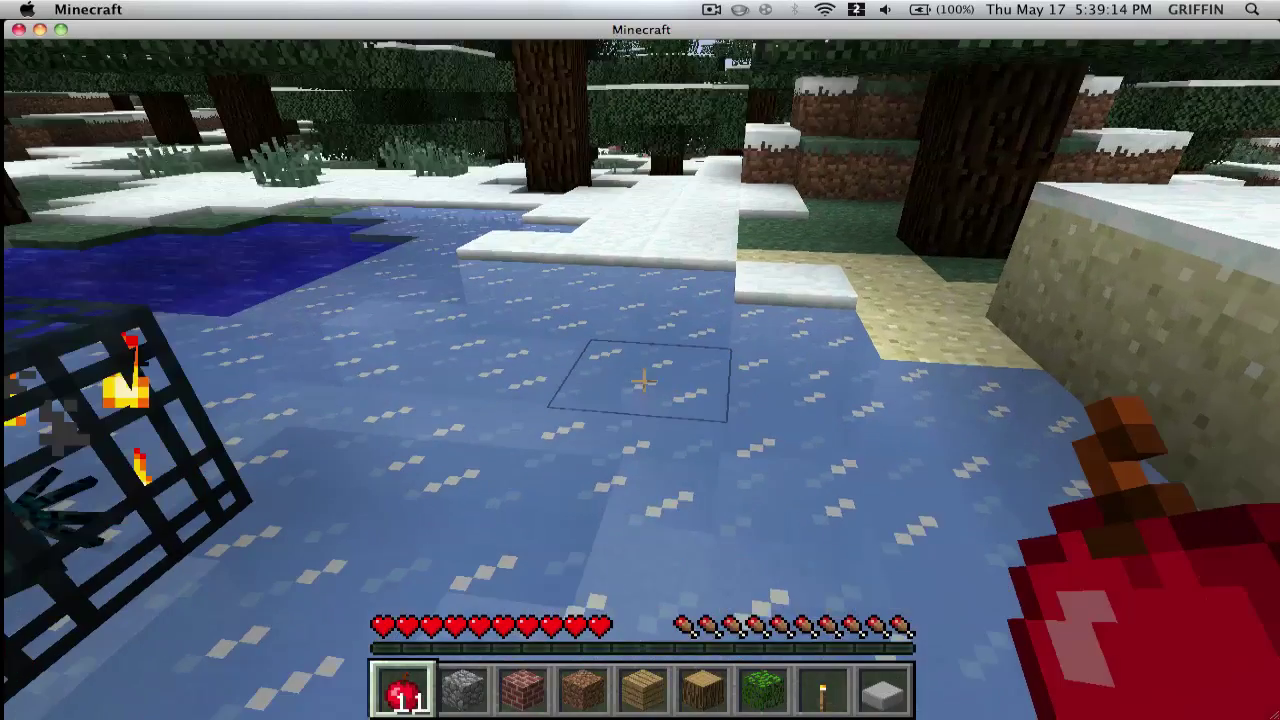
key(e)
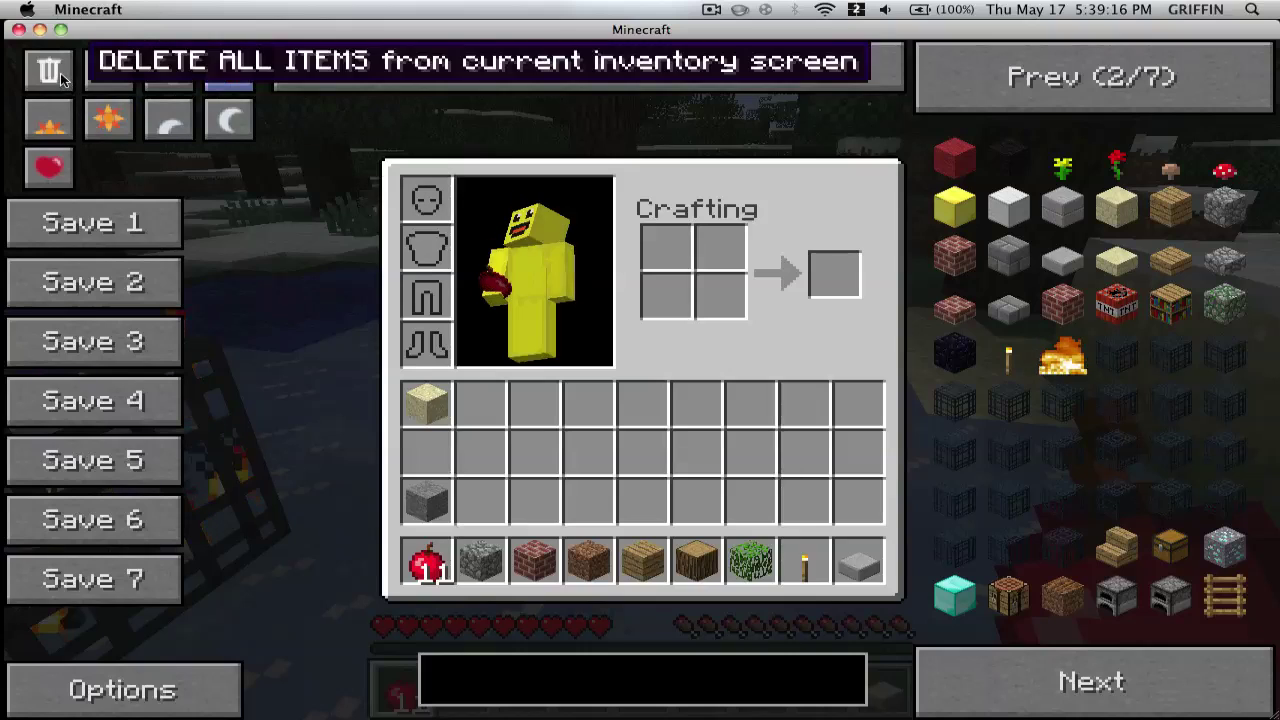
shift+click(58, 78)
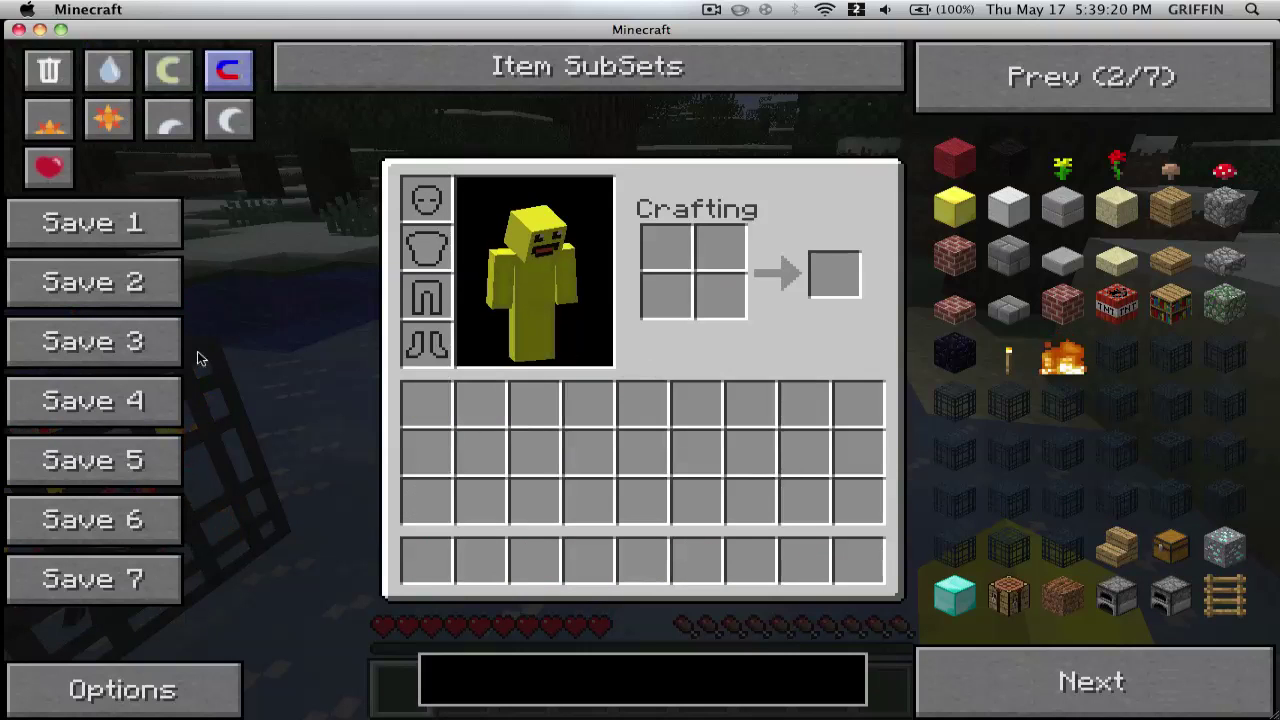
Search the NEI item list for 'diamond' to show diamond ore, block, gem, tools and armor
click(83, 224)
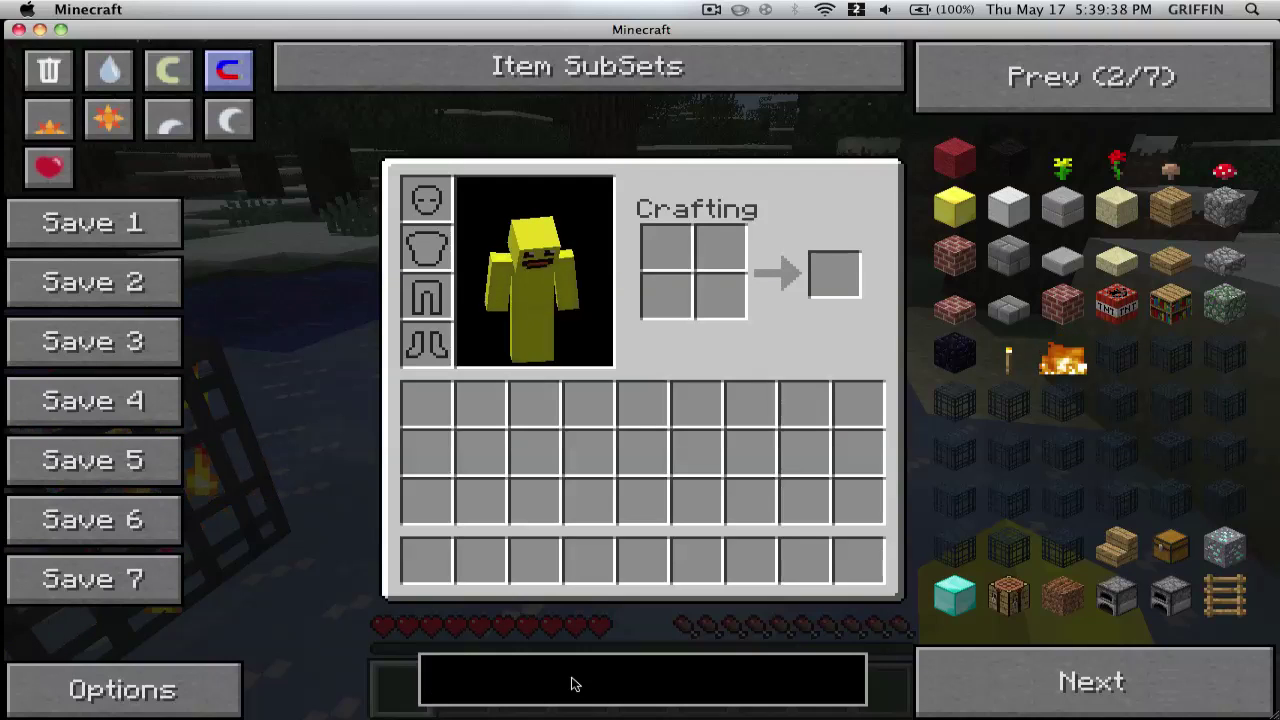
text(diamond)
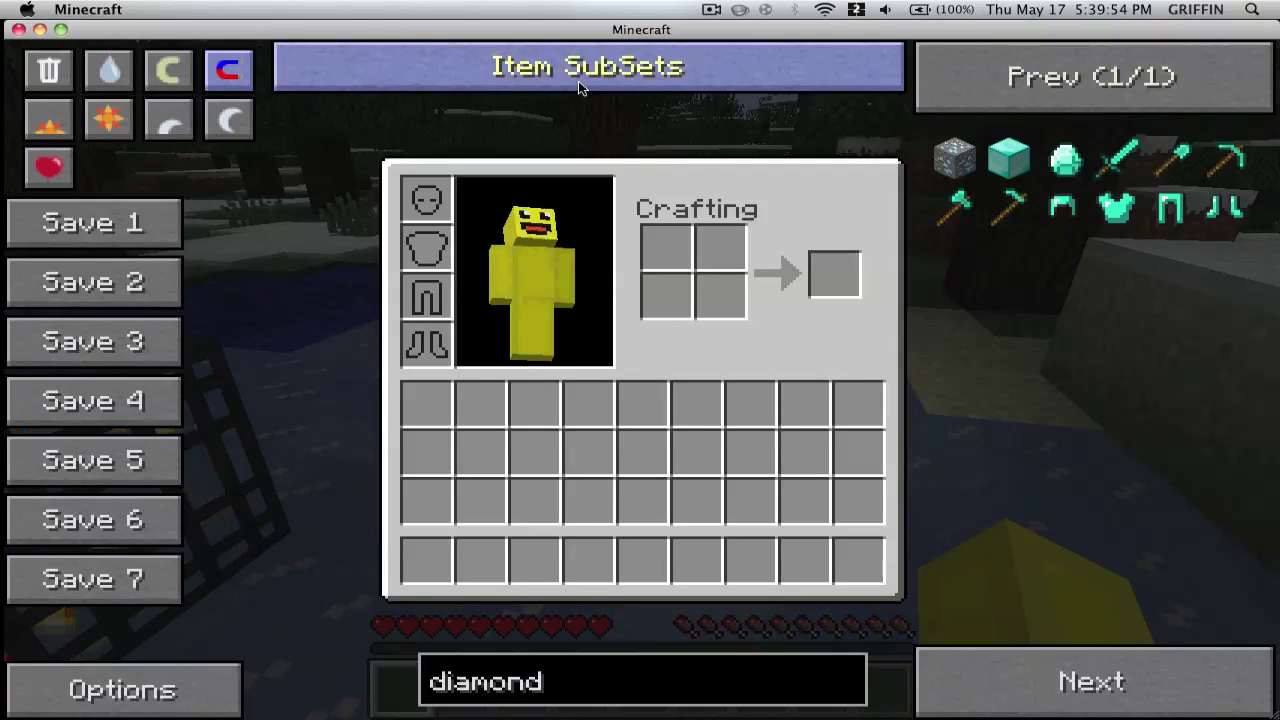
mouse_move(364, 87)
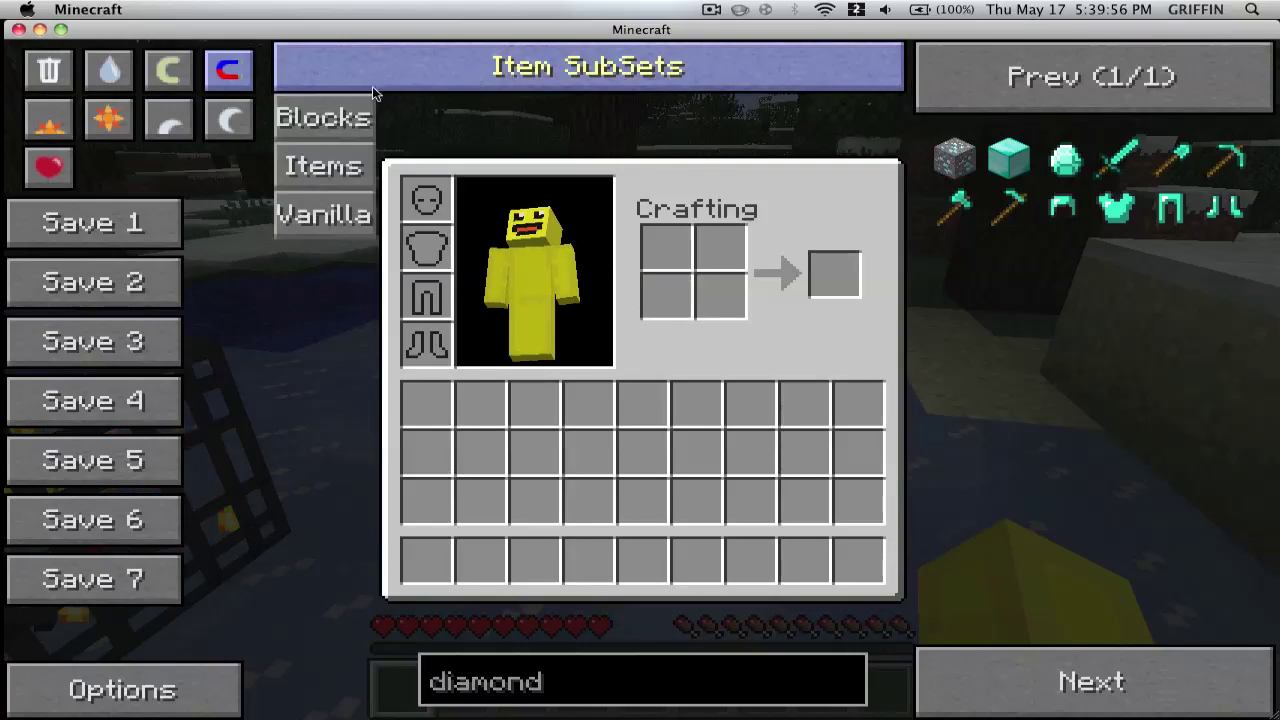
mouse_move(331, 122)
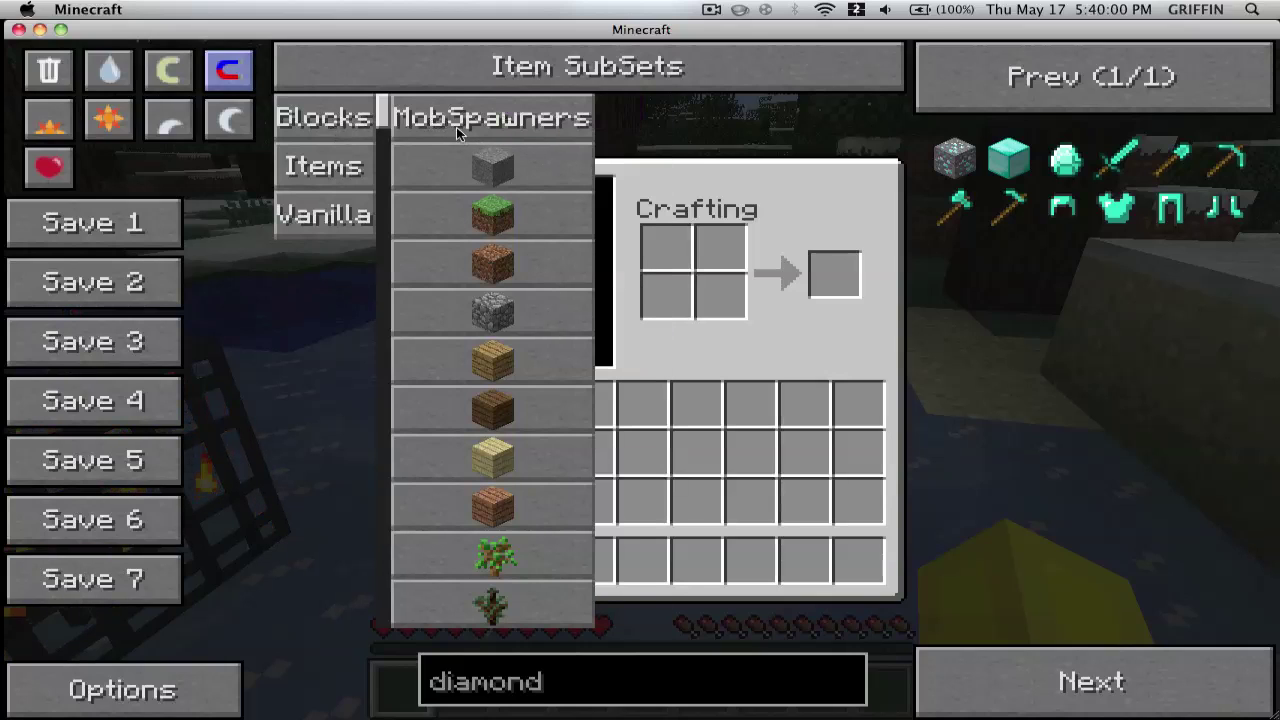
mouse_move(301, 166)
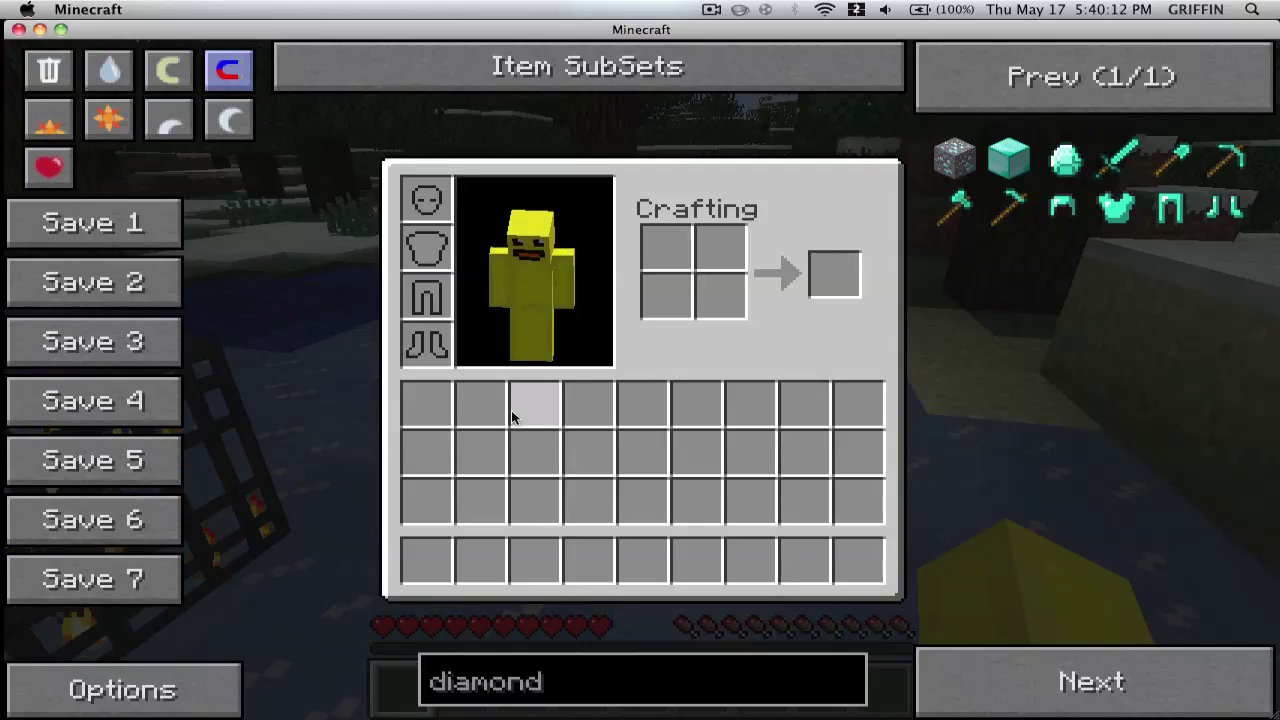
key(F11)
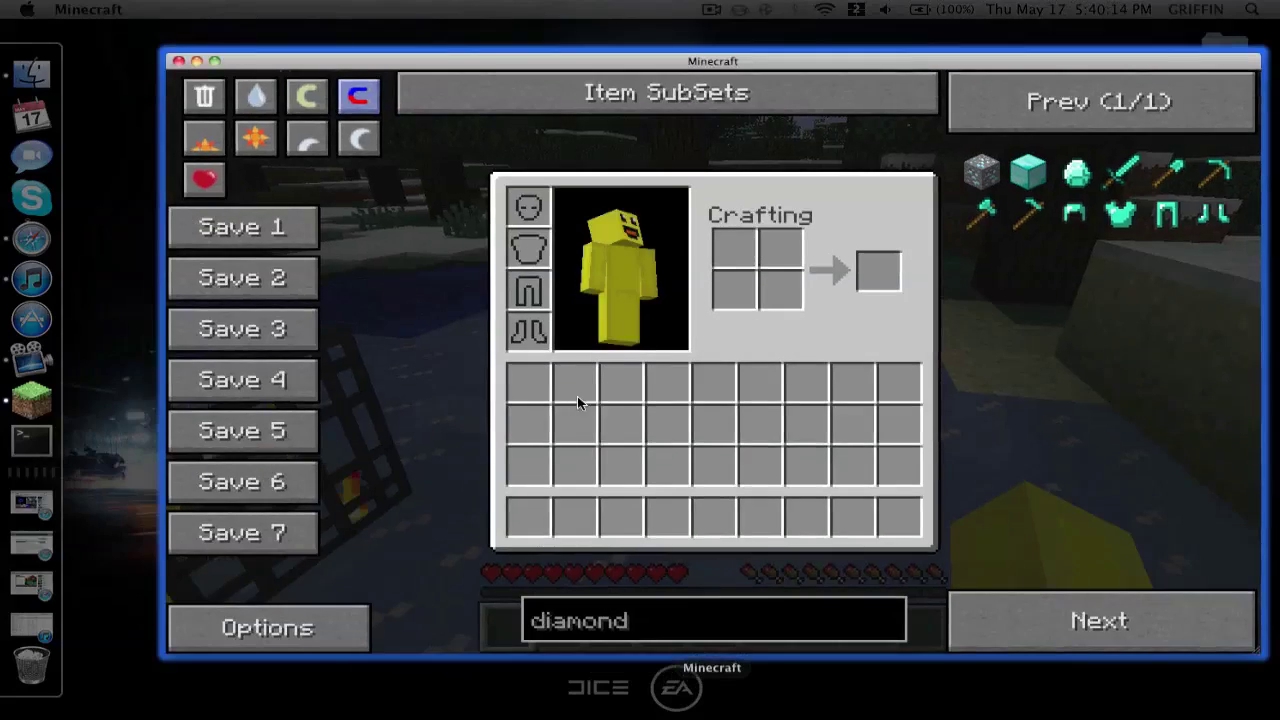
key(F11)
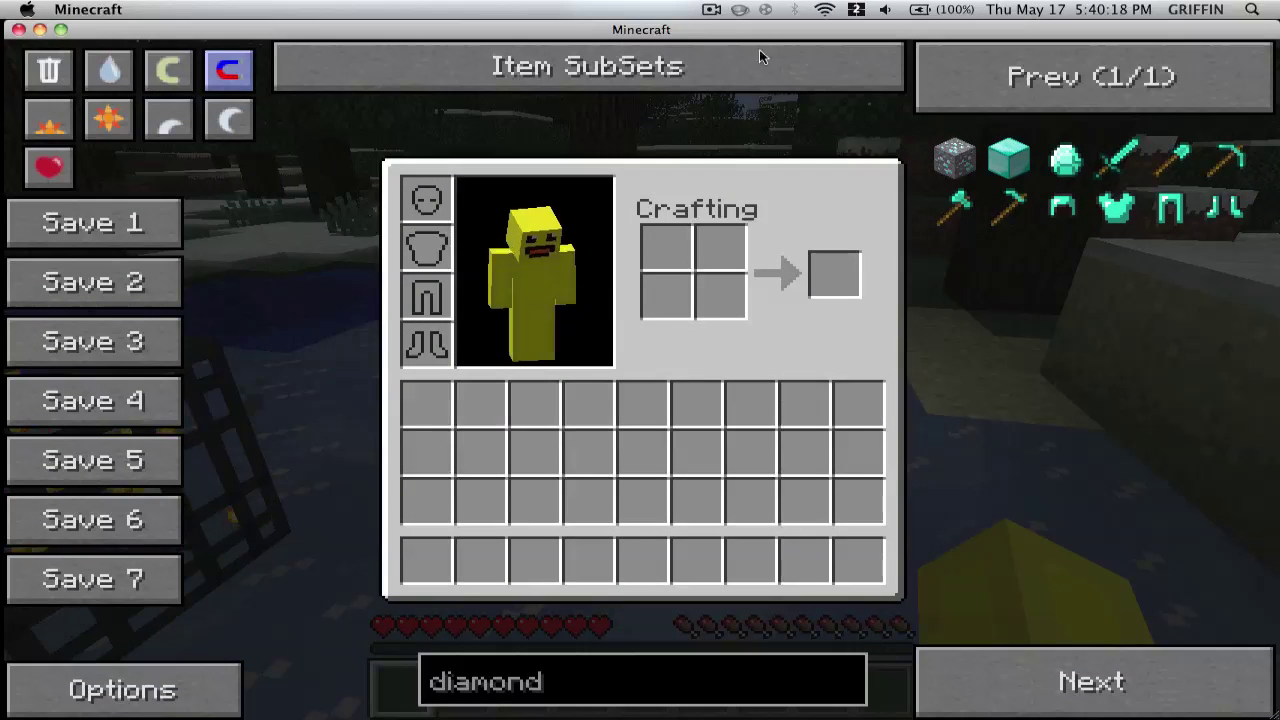
click(711, 11)
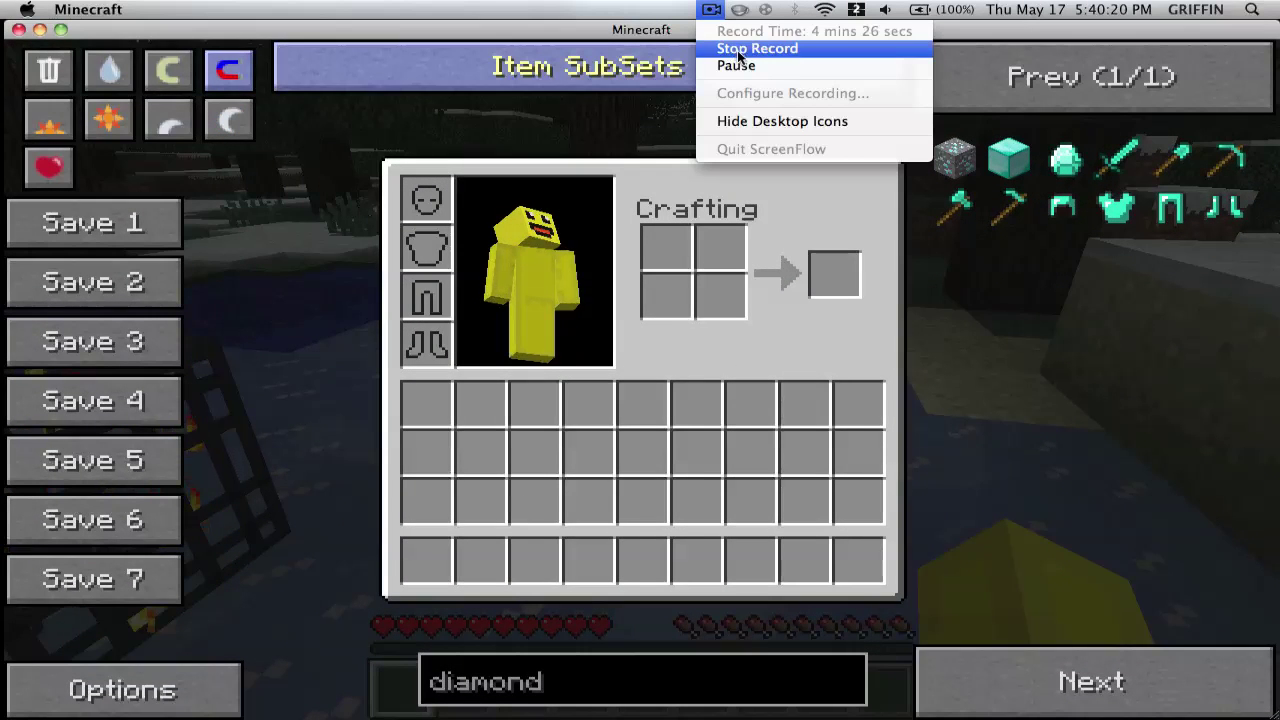